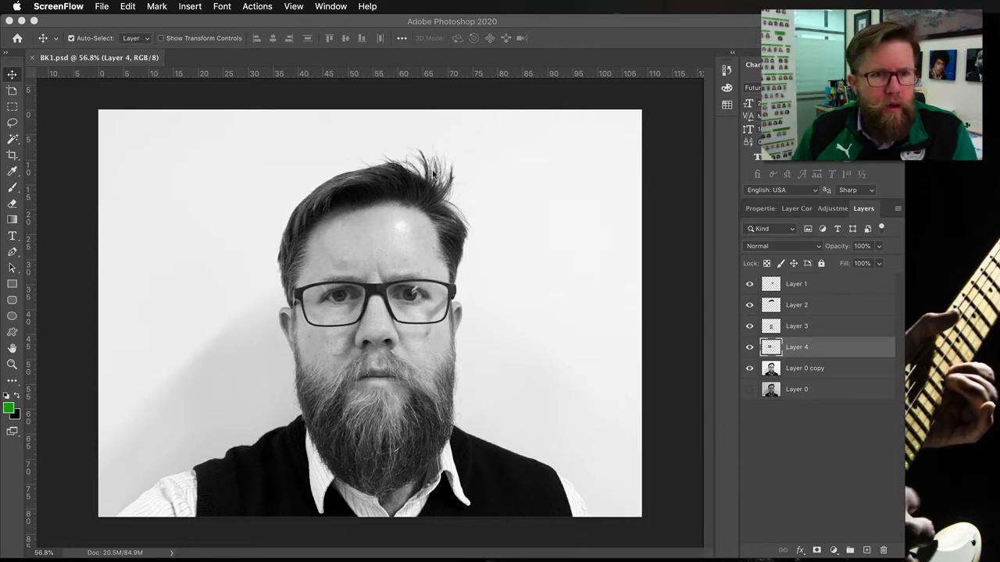
- Zoom in to examine the fine hair strands at the top of the head, then fit the image on screen
{"action": "scroll", "coordinate": [434, 174], "scroll_direction": "up", "scroll_amount": 5}
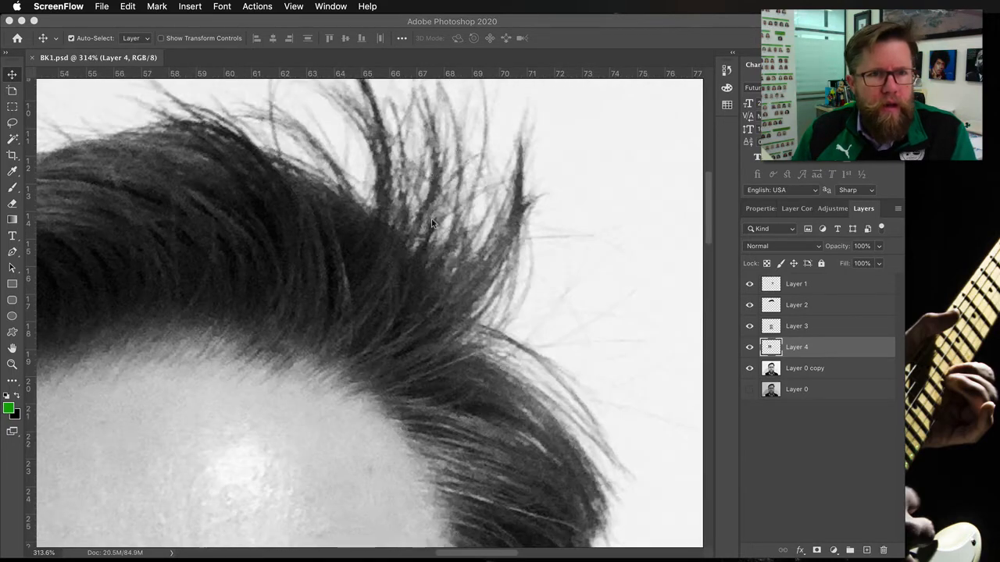
{"action": "left_click", "coordinate": [432, 224]}
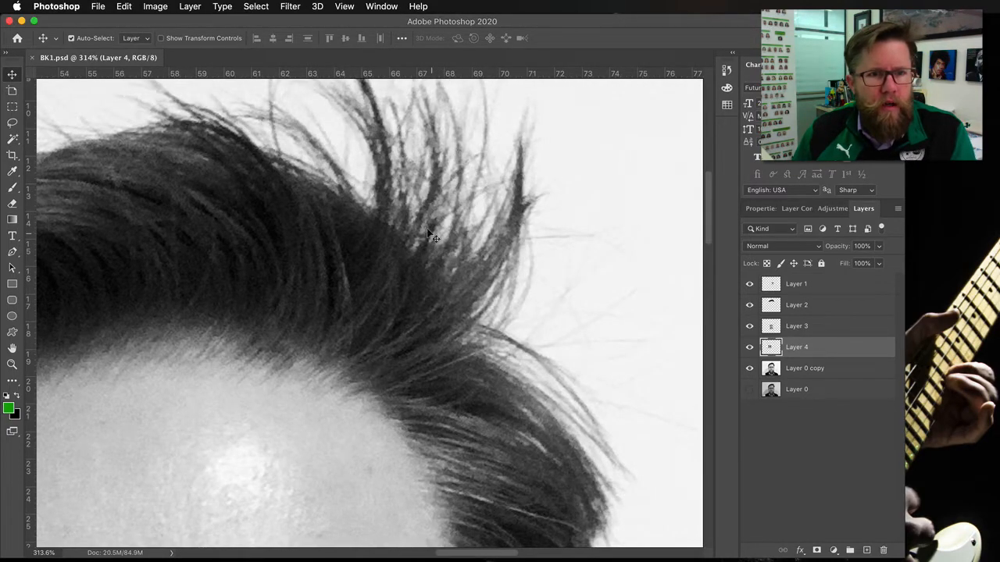
{"action": "scroll", "coordinate": [432, 234], "scroll_direction": "up", "scroll_amount": 5}
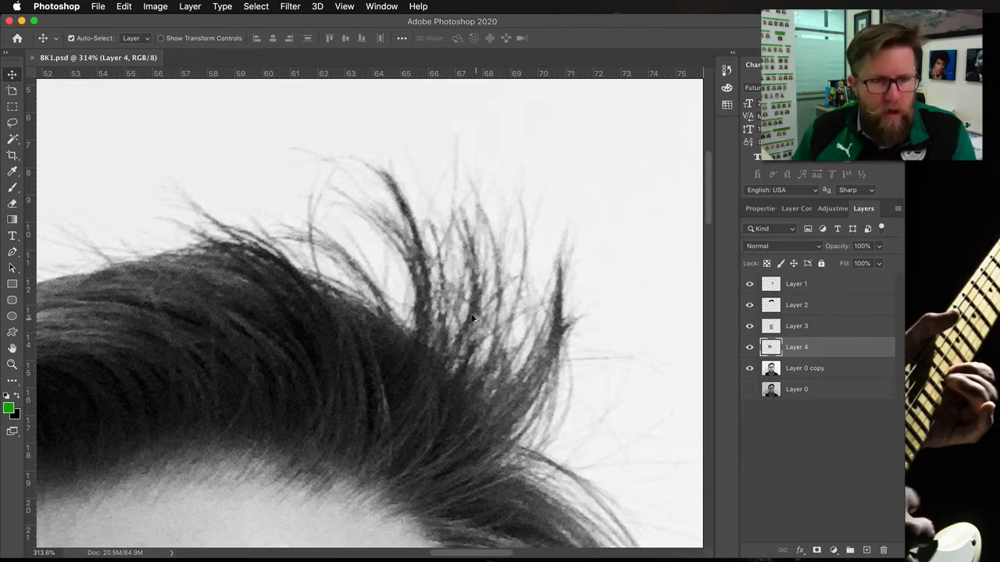
{"action": "key", "text": "super+0"}
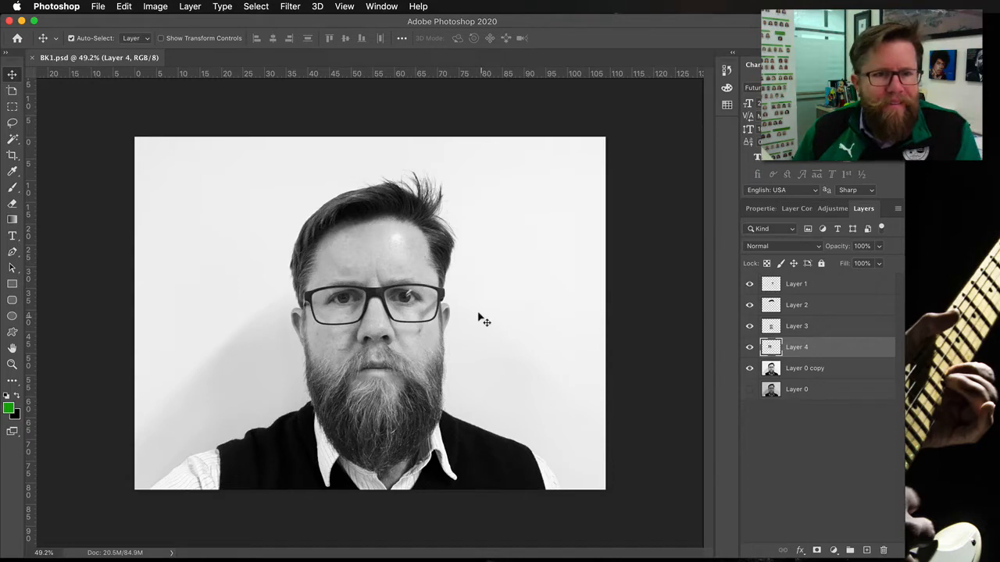
- Switch to the Lasso tool, draw a freehand selection in the background left of the head, and deselect it
{"action": "left_click", "coordinate": [12, 108]}
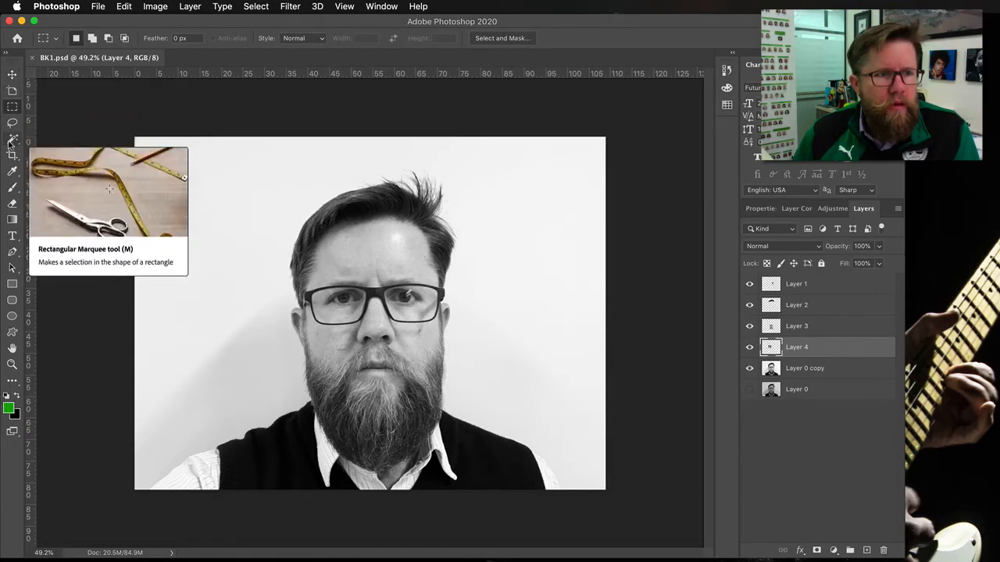
{"action": "left_click", "coordinate": [12, 124]}
{"action": "mouse_move", "coordinate": [190, 240]}
{"action": "left_mouse_down"}
{"action": "mouse_move", "coordinate": [199, 196]}
{"action": "mouse_move", "coordinate": [223, 193]}
{"action": "mouse_move", "coordinate": [249, 251]}
{"action": "mouse_move", "coordinate": [219, 286]}
{"action": "mouse_move", "coordinate": [193, 241]}
{"action": "left_mouse_up"}
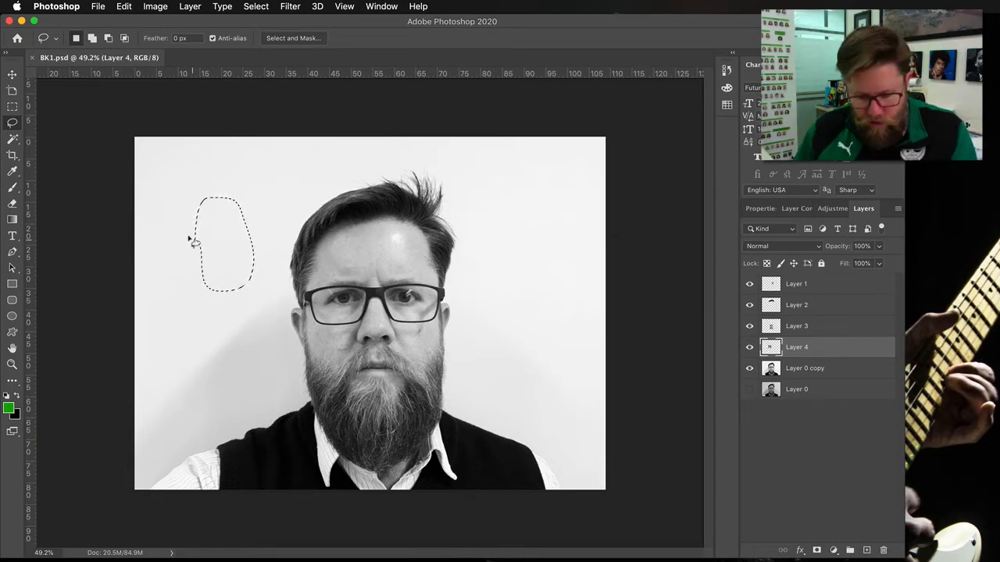
{"action": "key", "text": "super+d"}
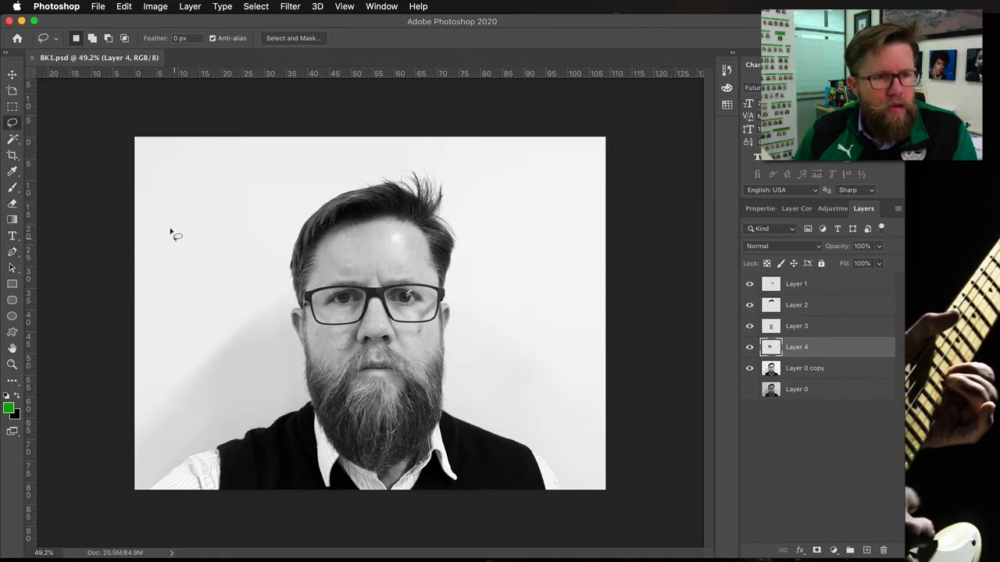
- Draw three separate freehand Lasso selections in the background by adding to the selection, then deselect them
{"action": "mouse_move", "coordinate": [174, 236]}
{"action": "left_mouse_down"}
{"action": "mouse_move", "coordinate": [227, 202]}
{"action": "mouse_move", "coordinate": [235, 243]}
{"action": "mouse_move", "coordinate": [218, 262]}
{"action": "mouse_move", "coordinate": [173, 239]}
{"action": "left_mouse_up"}
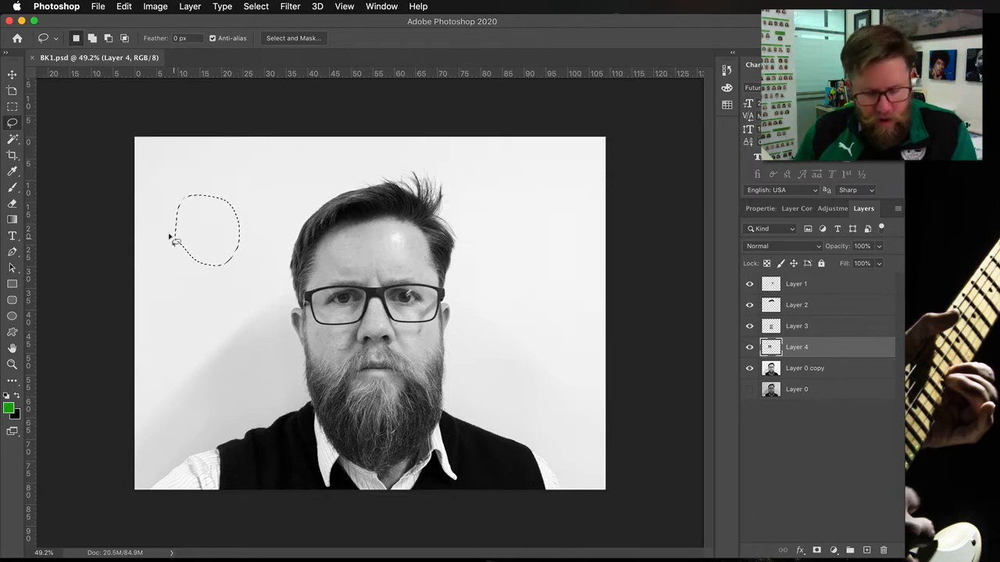
{"action": "mouse_move", "coordinate": [241, 167]}
{"action": "left_mouse_down"}
{"action": "mouse_move", "coordinate": [257, 156]}
{"action": "mouse_move", "coordinate": [274, 198]}
{"action": "mouse_move", "coordinate": [244, 164]}
{"action": "left_mouse_up"}
{"action": "mouse_move", "coordinate": [197, 312]}
{"action": "left_mouse_down"}
{"action": "mouse_move", "coordinate": [233, 289]}
{"action": "mouse_move", "coordinate": [236, 343]}
{"action": "mouse_move", "coordinate": [197, 343]}
{"action": "mouse_move", "coordinate": [199, 313]}
{"action": "left_mouse_up"}
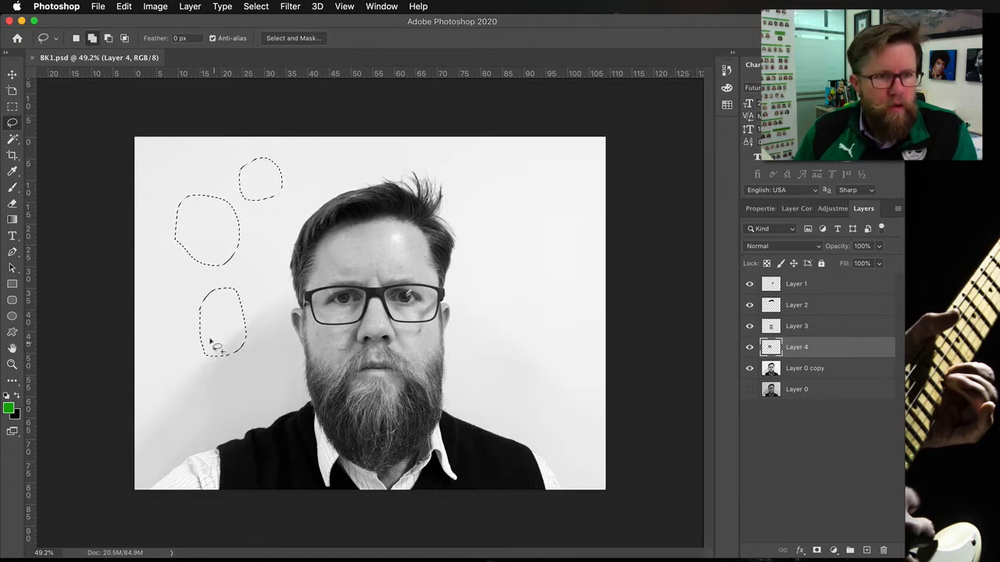
{"action": "left_click", "coordinate": [211, 342]}
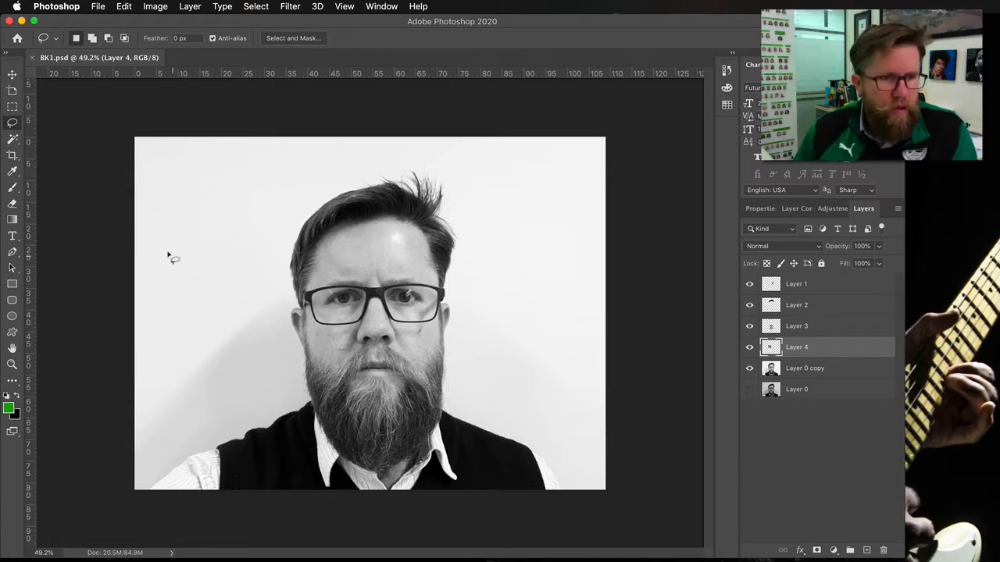
- Draw a combined Lasso selection shaped like a round head with two ears, then deselect it
{"action": "mouse_move", "coordinate": [172, 256]}
{"action": "left_mouse_down"}
{"action": "mouse_move", "coordinate": [196, 222]}
{"action": "mouse_move", "coordinate": [235, 261]}
{"action": "mouse_move", "coordinate": [222, 298]}
{"action": "mouse_move", "coordinate": [173, 280]}
{"action": "mouse_move", "coordinate": [170, 248]}
{"action": "mouse_move", "coordinate": [248, 216]}
{"action": "mouse_move", "coordinate": [255, 240]}
{"action": "mouse_move", "coordinate": [243, 257]}
{"action": "mouse_move", "coordinate": [200, 249]}
{"action": "mouse_move", "coordinate": [170, 217]}
{"action": "mouse_move", "coordinate": [156, 220]}
{"action": "mouse_move", "coordinate": [149, 247]}
{"action": "mouse_move", "coordinate": [189, 263]}
{"action": "left_mouse_up"}
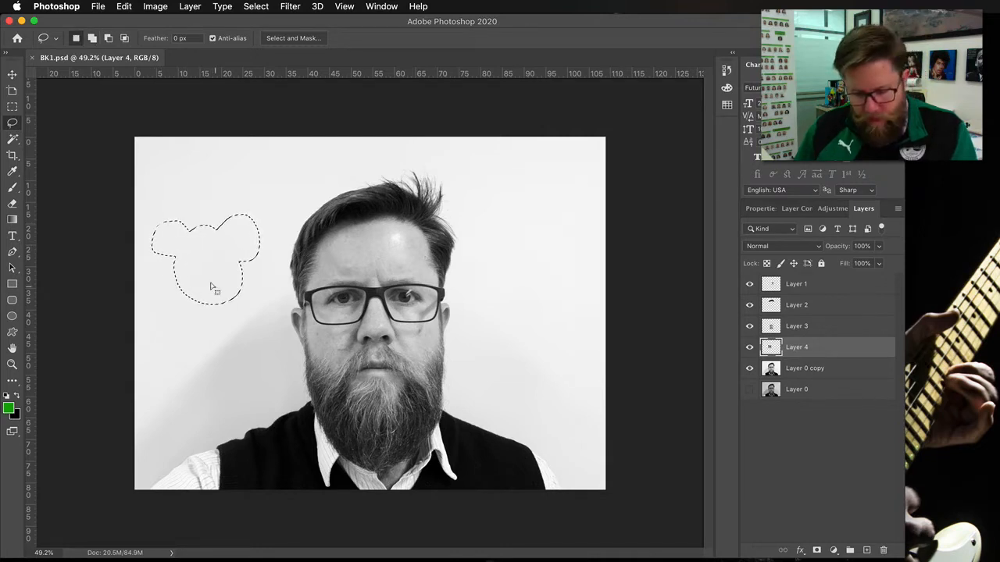
{"action": "left_click", "coordinate": [211, 286]}
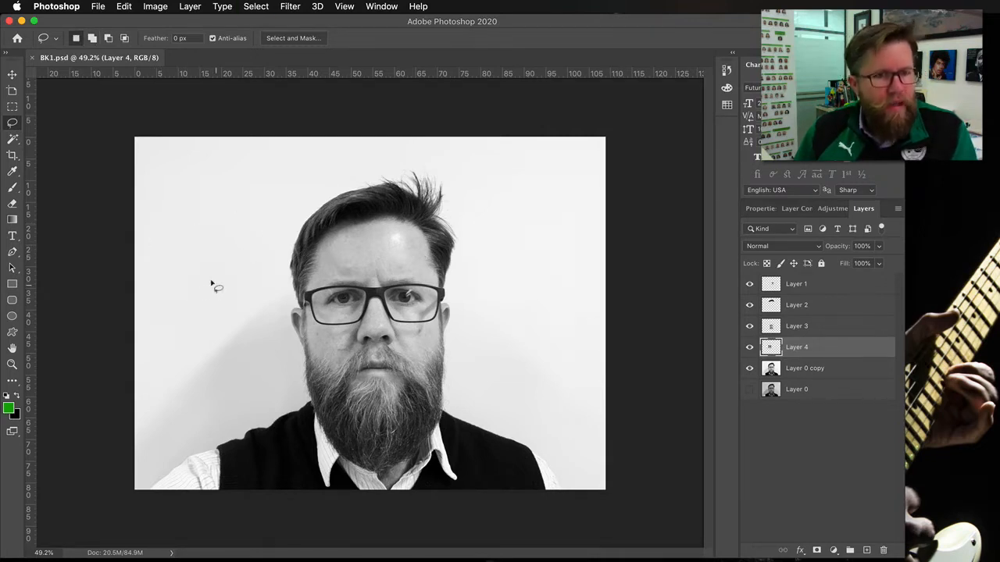
- Draw a circular Lasso selection in the background and subtract a bite from its right side
{"action": "mouse_move", "coordinate": [180, 201]}
{"action": "left_mouse_down"}
{"action": "mouse_move", "coordinate": [201, 173]}
{"action": "mouse_move", "coordinate": [249, 183]}
{"action": "mouse_move", "coordinate": [252, 228]}
{"action": "mouse_move", "coordinate": [213, 253]}
{"action": "mouse_move", "coordinate": [181, 242]}
{"action": "mouse_move", "coordinate": [183, 201]}
{"action": "left_mouse_up"}
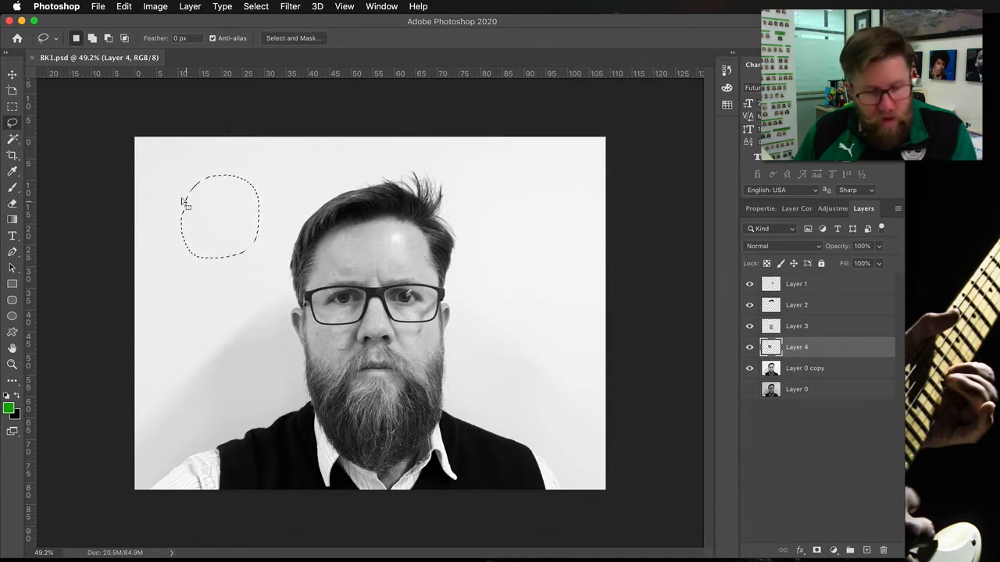
{"action": "key", "text": "alt"}
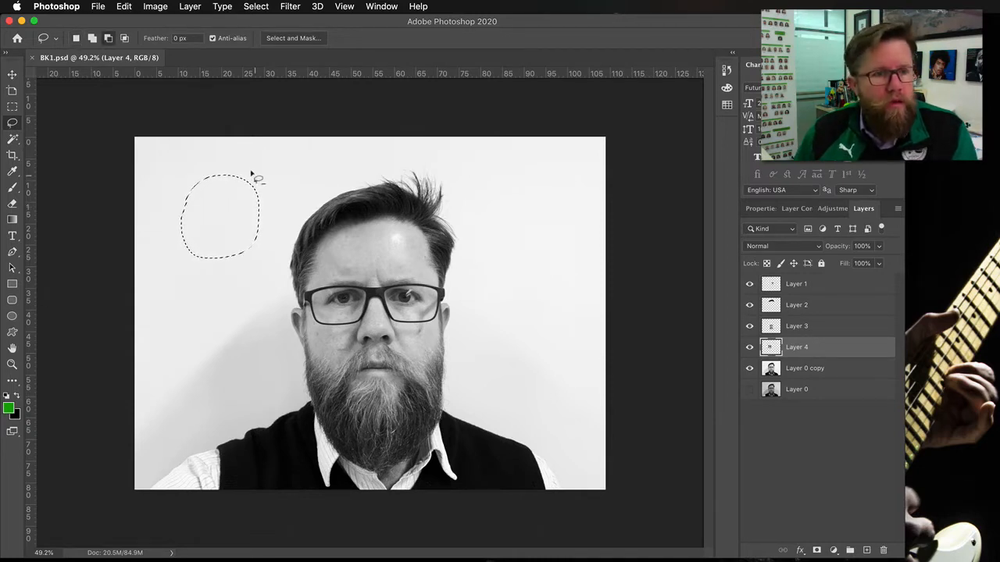
{"action": "mouse_move", "coordinate": [257, 175]}
{"action": "left_mouse_down"}
{"action": "mouse_move", "coordinate": [241, 205]}
{"action": "mouse_move", "coordinate": [260, 209]}
{"action": "mouse_move", "coordinate": [279, 190]}
{"action": "mouse_move", "coordinate": [249, 180]}
{"action": "left_mouse_up"}
{"action": "mouse_move", "coordinate": [219, 262]}
{"action": "left_mouse_down"}
{"action": "mouse_move", "coordinate": [246, 238]}
{"action": "mouse_move", "coordinate": [241, 272]}
{"action": "mouse_move", "coordinate": [210, 274]}
{"action": "left_mouse_up"}
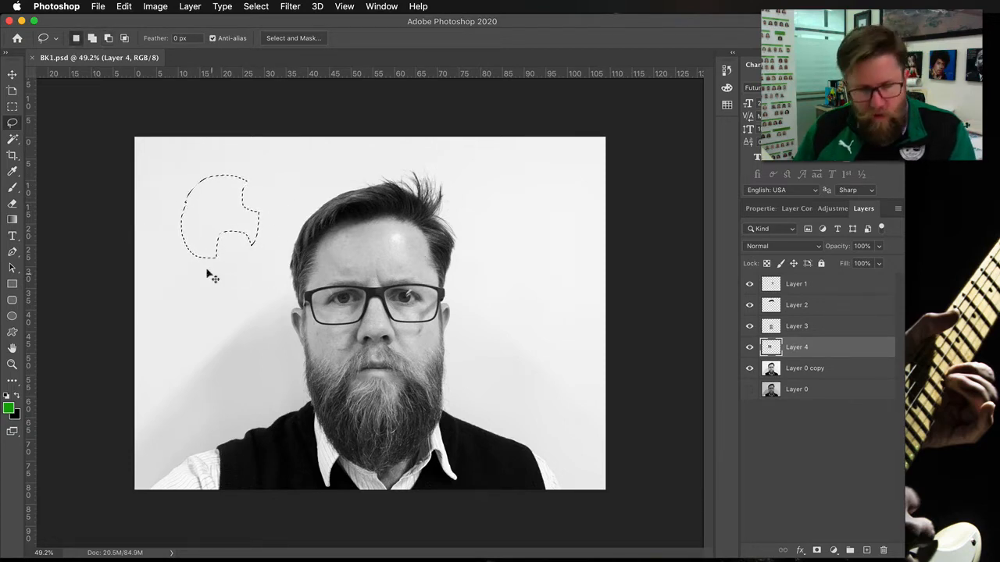
- Draw a new circular selection, subtract a section from it to leave a crescent, then deselect
{"action": "left_click", "coordinate": [224, 184]}
{"action": "mouse_move", "coordinate": [214, 178]}
{"action": "left_mouse_down"}
{"action": "mouse_move", "coordinate": [174, 186]}
{"action": "mouse_move", "coordinate": [167, 228]}
{"action": "mouse_move", "coordinate": [181, 252]}
{"action": "mouse_move", "coordinate": [210, 261]}
{"action": "mouse_move", "coordinate": [238, 247]}
{"action": "mouse_move", "coordinate": [252, 212]}
{"action": "mouse_move", "coordinate": [211, 178]}
{"action": "left_mouse_up"}
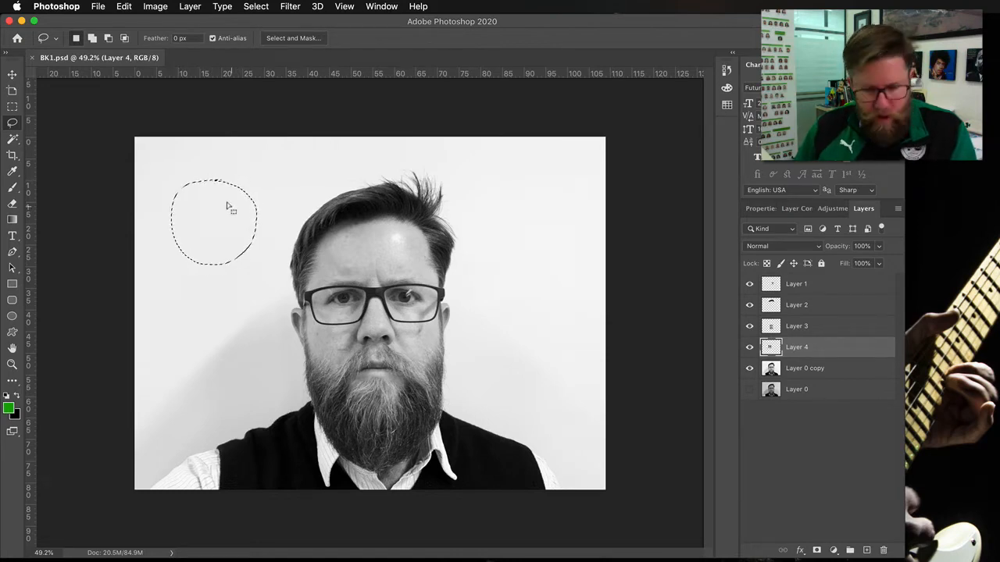
{"action": "mouse_move", "coordinate": [277, 192]}
{"action": "left_mouse_down"}
{"action": "mouse_move", "coordinate": [228, 205]}
{"action": "mouse_move", "coordinate": [228, 247]}
{"action": "mouse_move", "coordinate": [258, 249]}
{"action": "mouse_move", "coordinate": [279, 192]}
{"action": "left_mouse_up"}
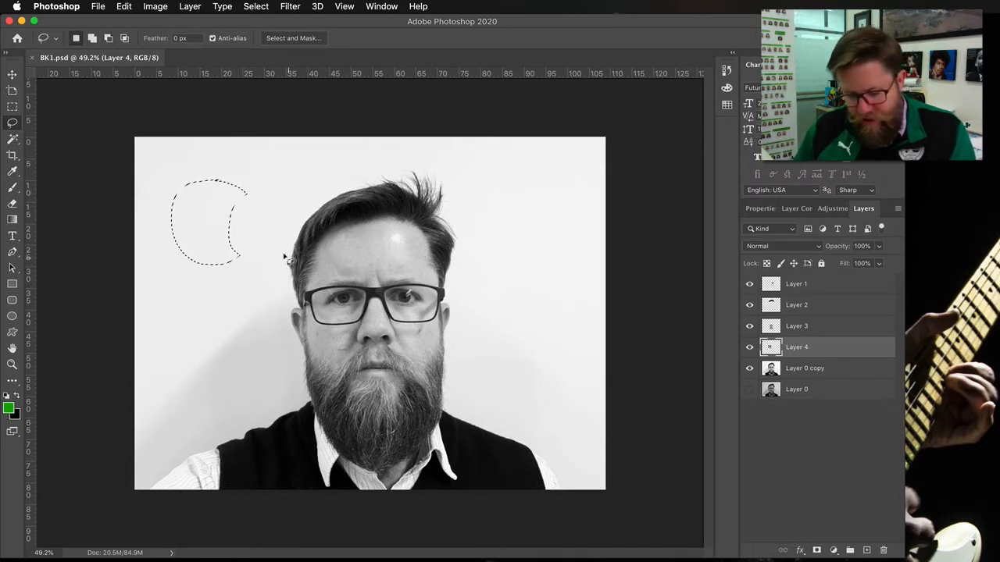
{"action": "key", "text": "super+d"}
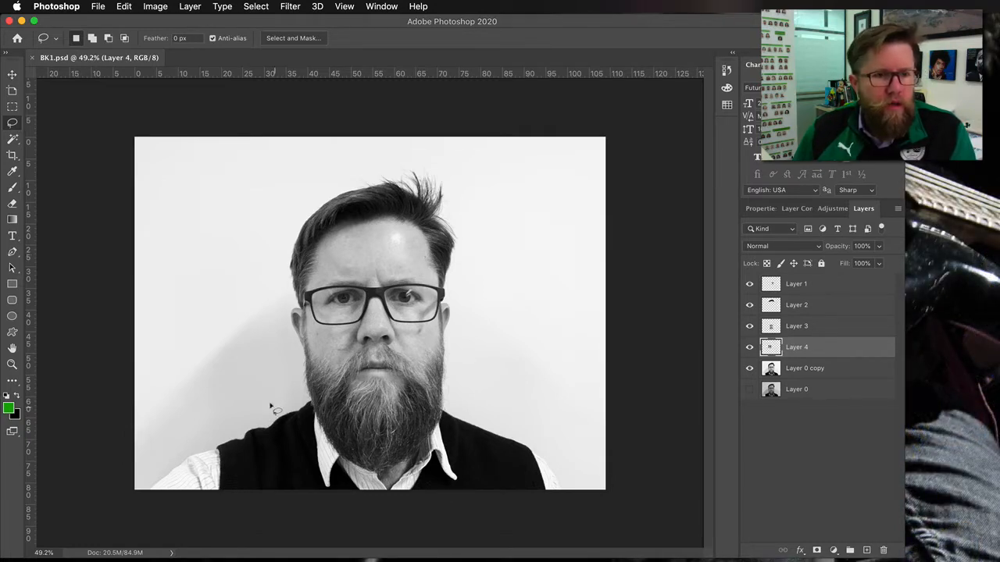
- Trace a rough freehand Lasso selection along the shoulder and side of the head, then deselect it
{"action": "mouse_move", "coordinate": [148, 484]}
{"action": "left_mouse_down"}
{"action": "mouse_move", "coordinate": [268, 429]}
{"action": "mouse_move", "coordinate": [265, 421]}
{"action": "mouse_move", "coordinate": [304, 398]}
{"action": "mouse_move", "coordinate": [298, 351]}
{"action": "left_mouse_up"}
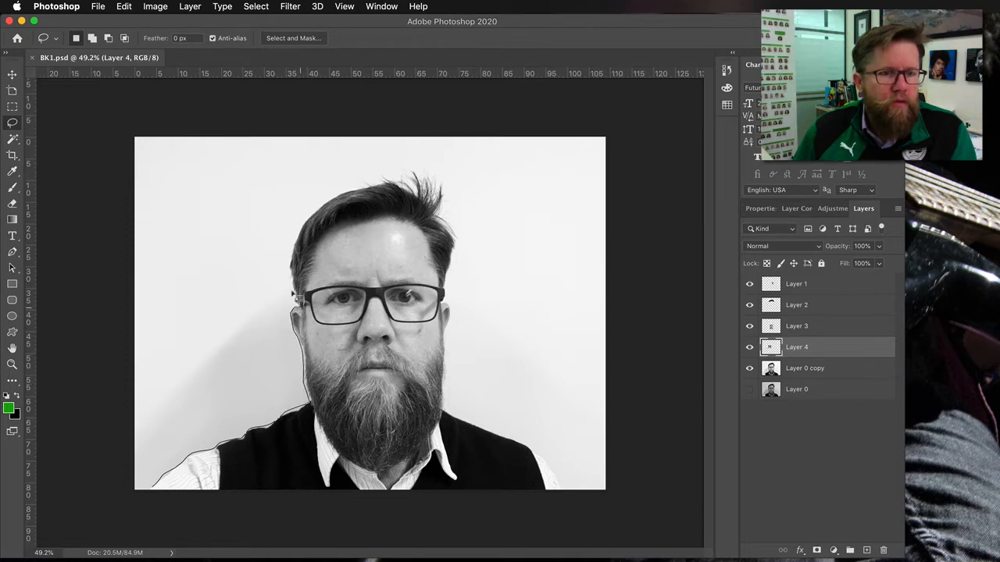
{"action": "mouse_move", "coordinate": [294, 295]}
{"action": "left_mouse_down"}
{"action": "mouse_move", "coordinate": [286, 236]}
{"action": "mouse_move", "coordinate": [357, 188]}
{"action": "left_mouse_up"}
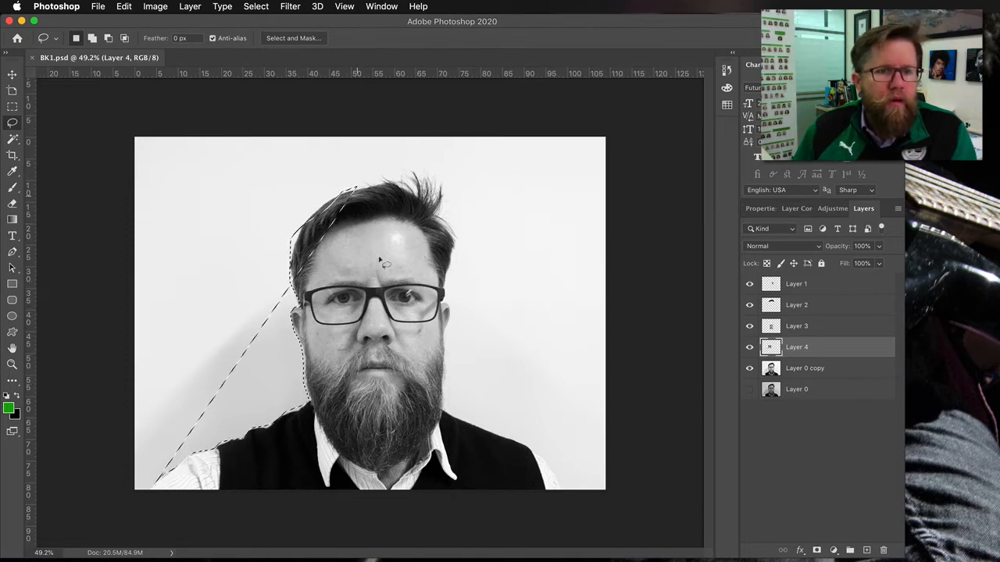
{"action": "key", "text": "super+d"}
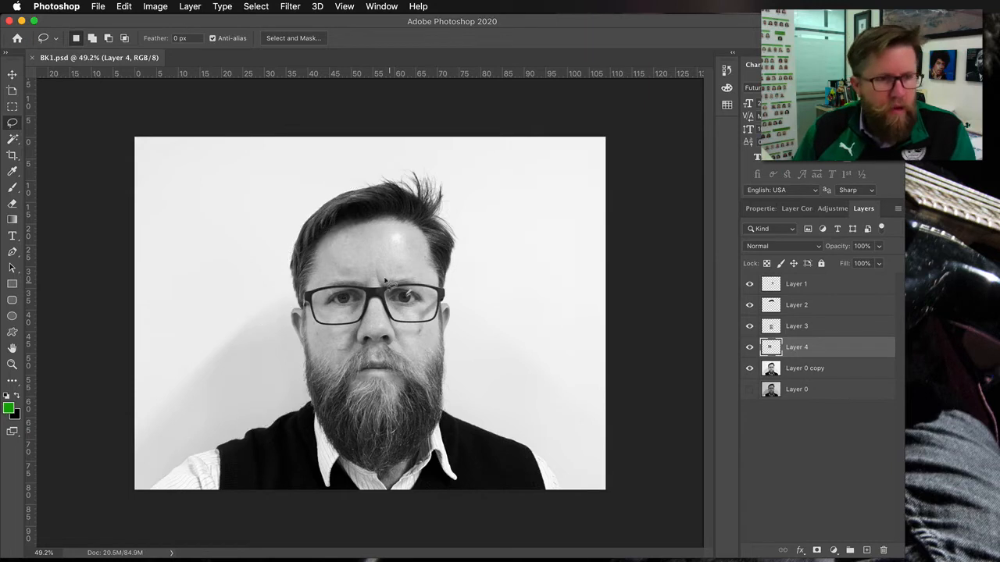
- Switch to the Magnetic Lasso tool and set its Frequency to 19
{"action": "left_click", "coordinate": [12, 385]}
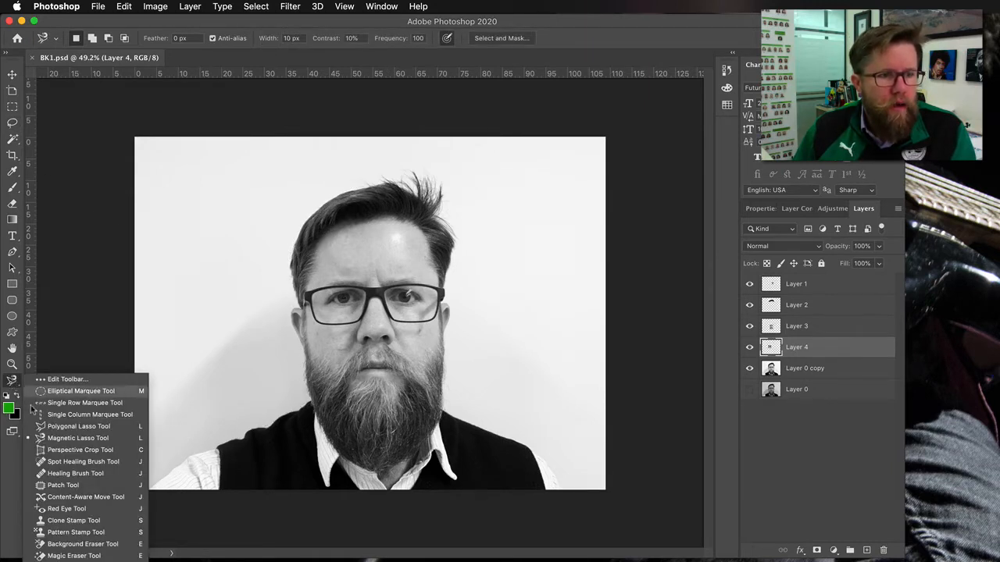
{"action": "left_click", "coordinate": [57, 440]}
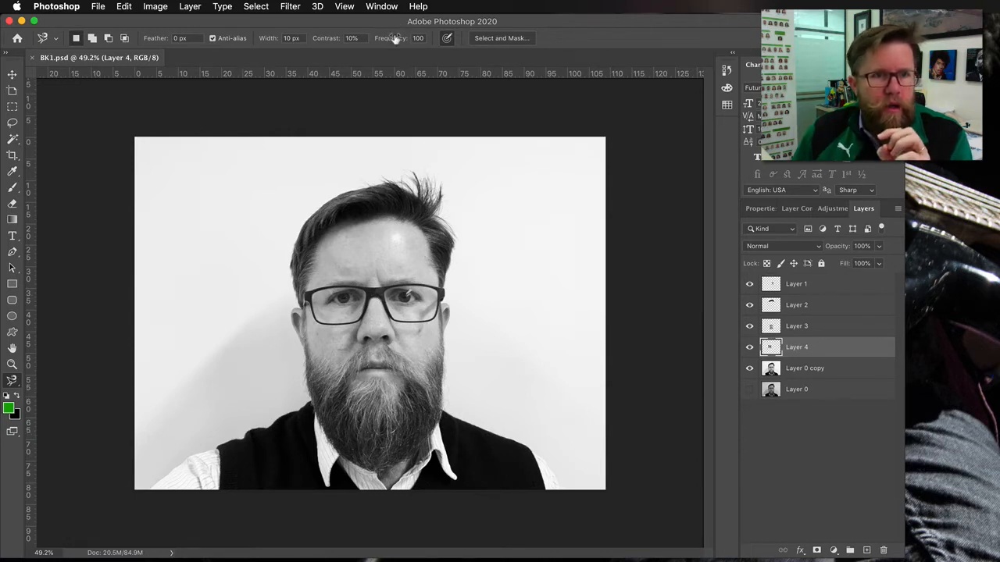
{"action": "mouse_move", "coordinate": [397, 39]}
{"action": "left_mouse_down"}
{"action": "mouse_move", "coordinate": [362, 40]}
{"action": "mouse_move", "coordinate": [400, 41]}
{"action": "left_mouse_up"}
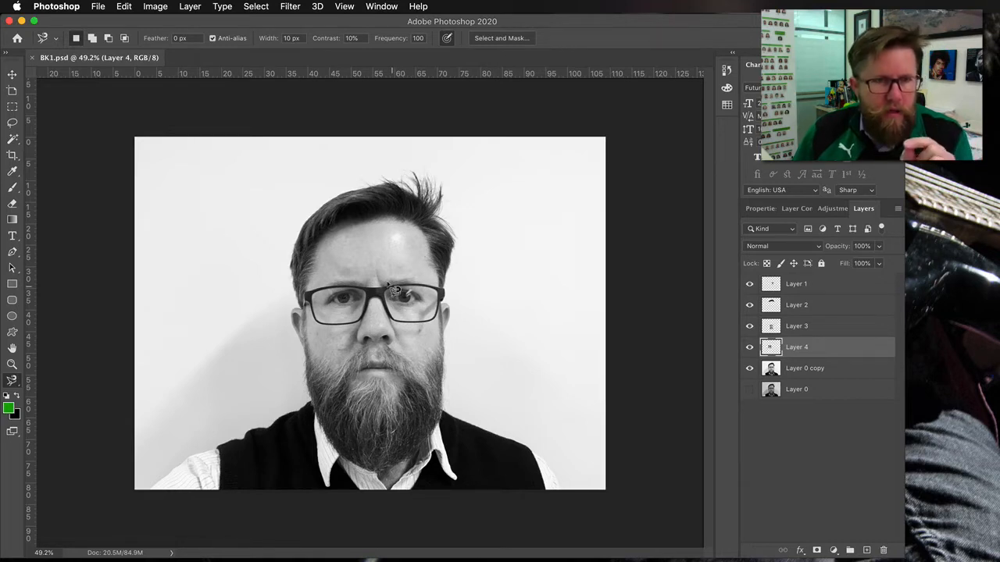
{"action": "left_click_drag", "start_coordinate": [400, 39], "coordinate": [351, 40]}
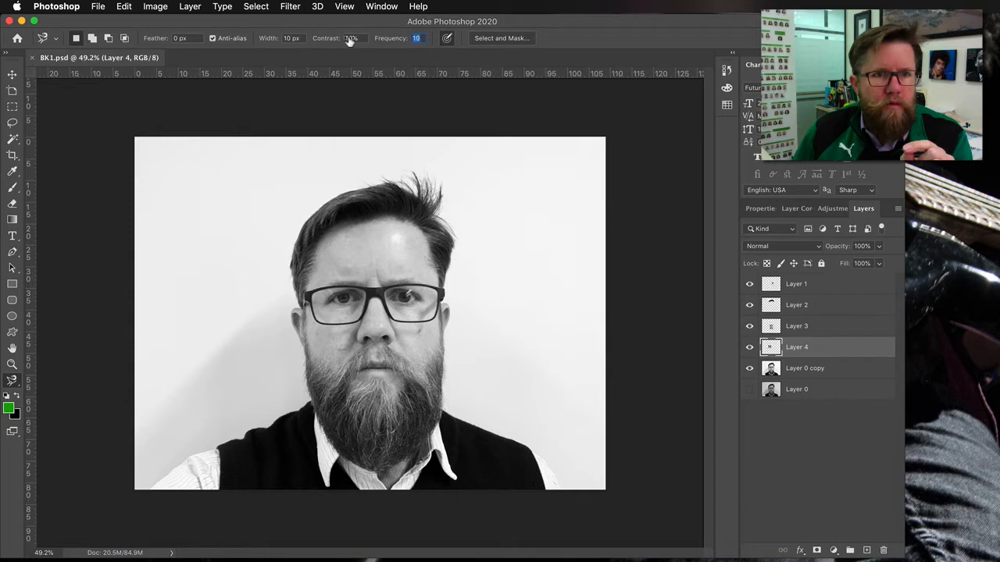
- Trace a Magnetic Lasso selection around the person's head and shoulders, close it at the lower left corner, then deselect
{"action": "left_click", "coordinate": [164, 474]}
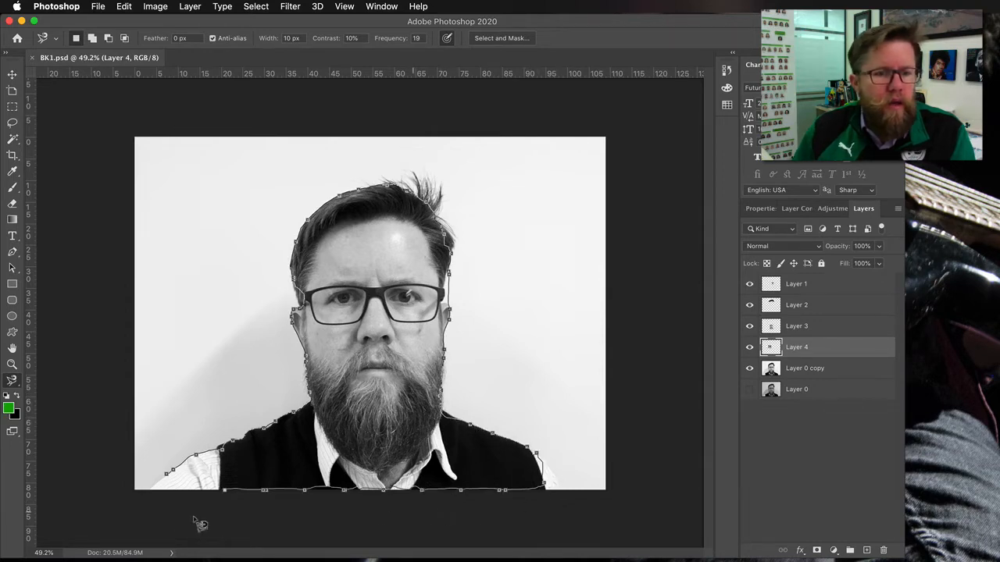
{"action": "left_click", "coordinate": [162, 485]}
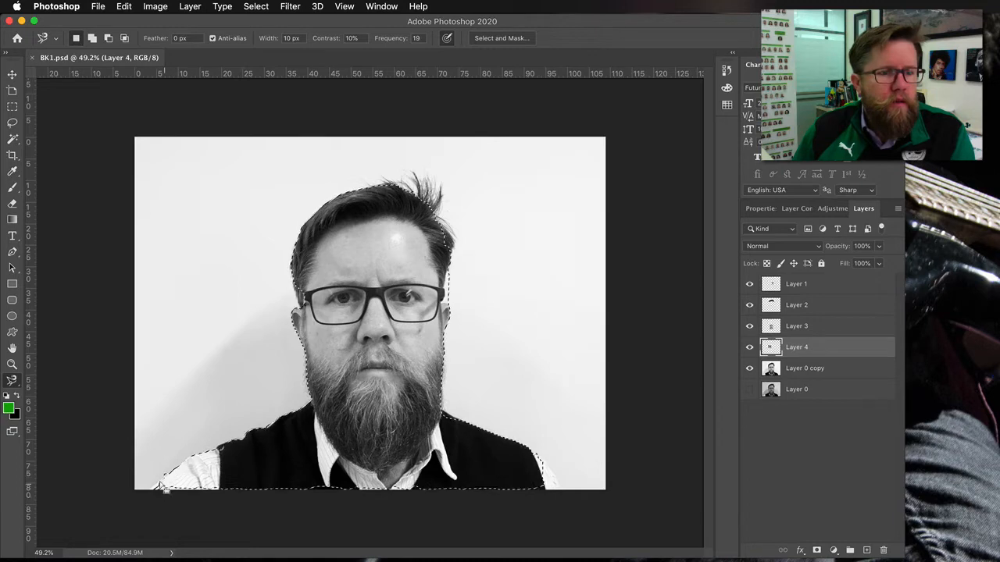
{"action": "key", "text": "super+d"}
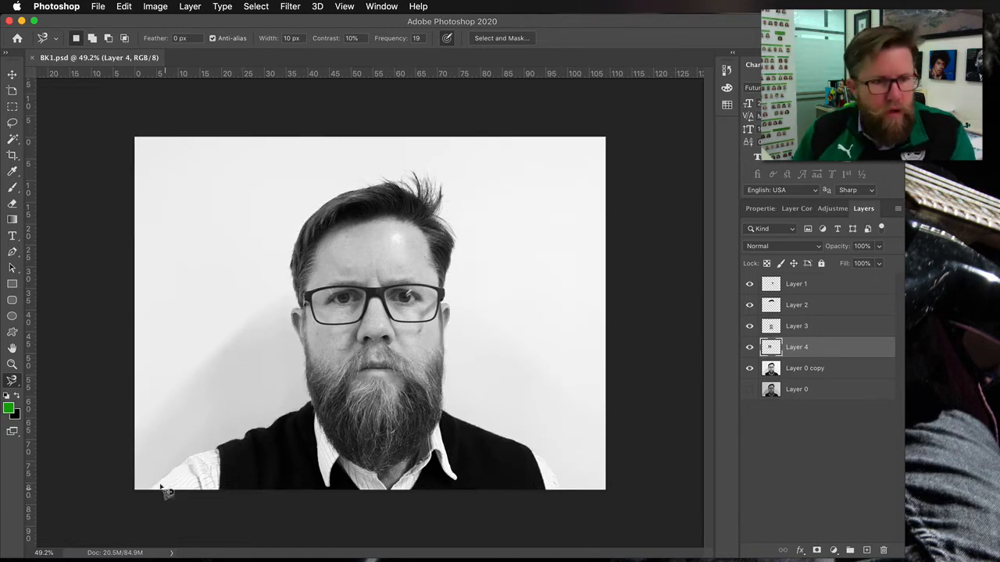
- Set the Magnetic Lasso Frequency to 99, begin tracing up the shoulder, then cancel the trace
{"action": "left_click_drag", "start_coordinate": [395, 39], "coordinate": [464, 39]}
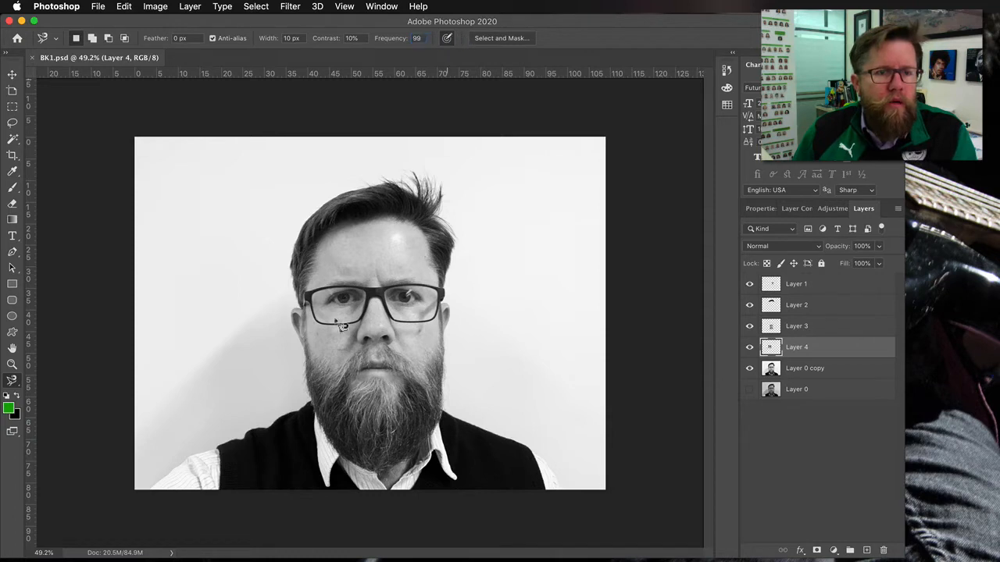
{"action": "left_click", "coordinate": [153, 486]}
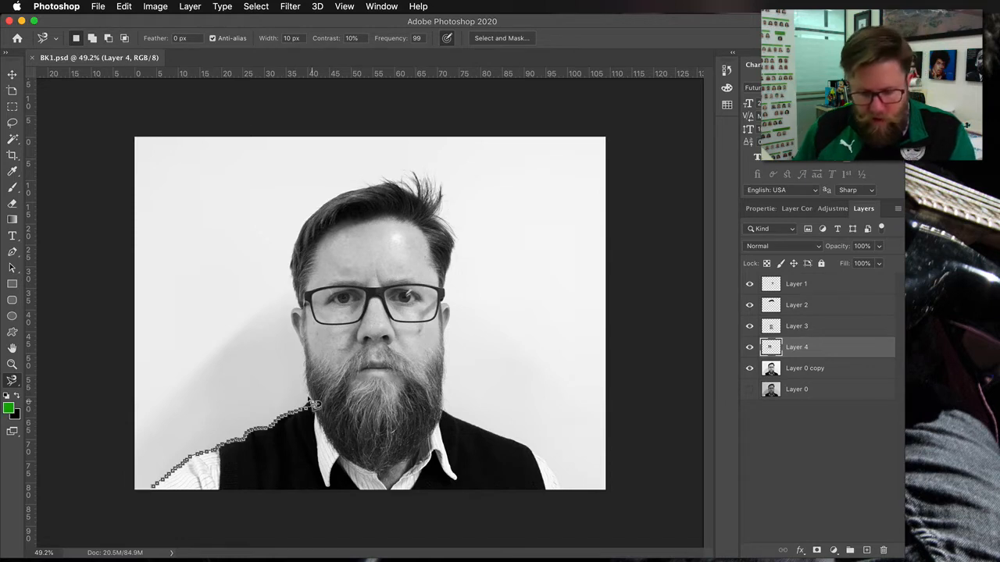
{"action": "mouse_move", "coordinate": [309, 378]}
{"action": "left_mouse_down"}
{"action": "mouse_move", "coordinate": [292, 272]}
{"action": "mouse_move", "coordinate": [219, 320]}
{"action": "left_mouse_up"}
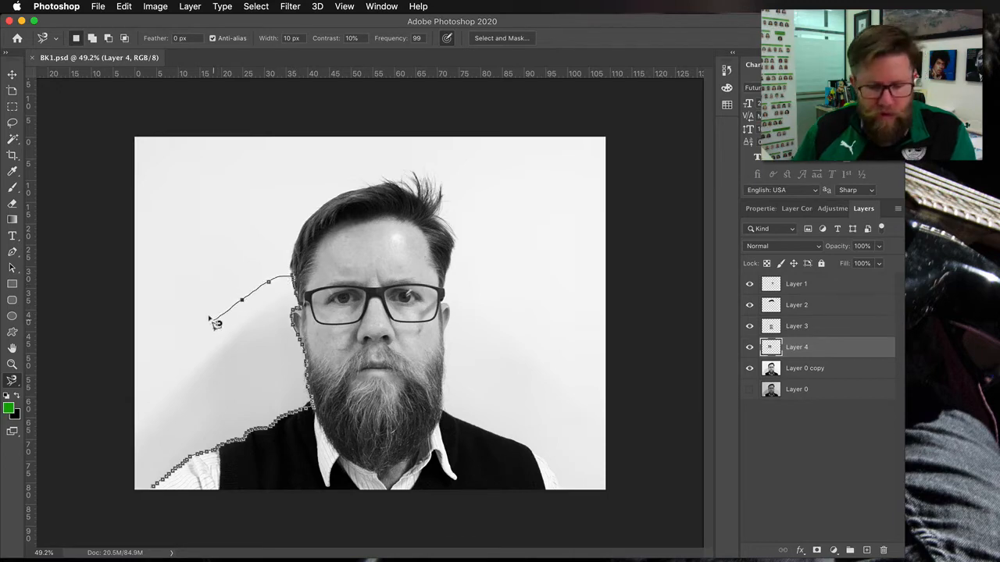
{"action": "key", "text": "Escape"}
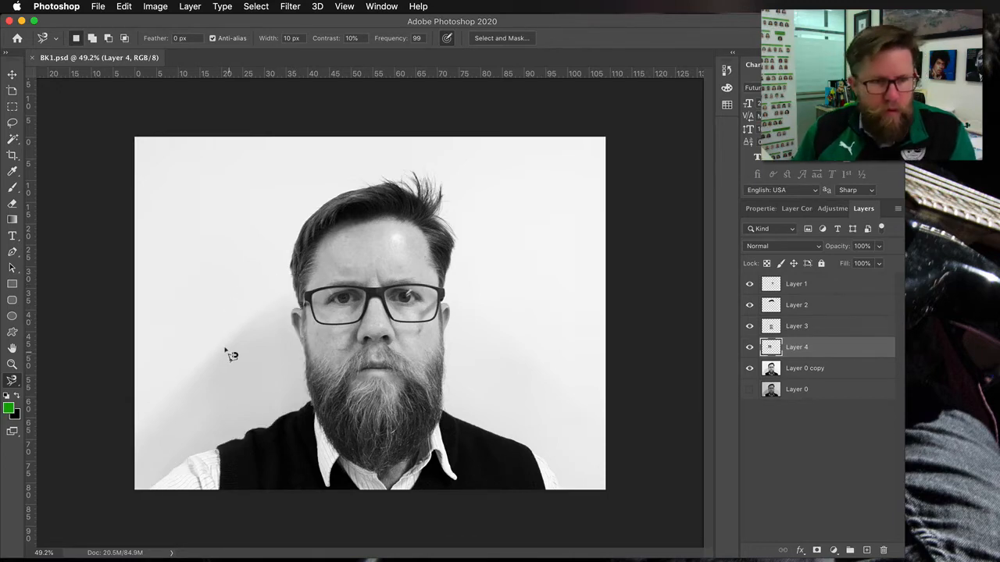
- Trace a Magnetic Lasso selection at Frequency 99 around the person's head and shoulders, closing it at the lower left corner
{"action": "scroll", "coordinate": [226, 354], "scroll_direction": "up", "scroll_amount": 3}
{"action": "scroll", "coordinate": [230, 353], "scroll_direction": "down", "scroll_amount": 1}
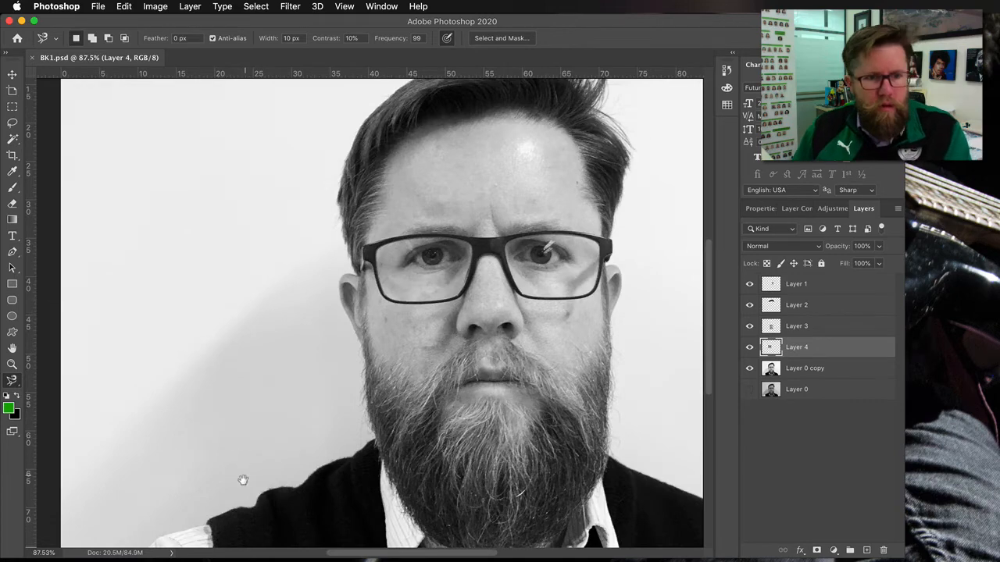
{"action": "left_click_drag", "start_coordinate": [239, 491], "coordinate": [278, 397]}
{"action": "key", "text": "super+r"}
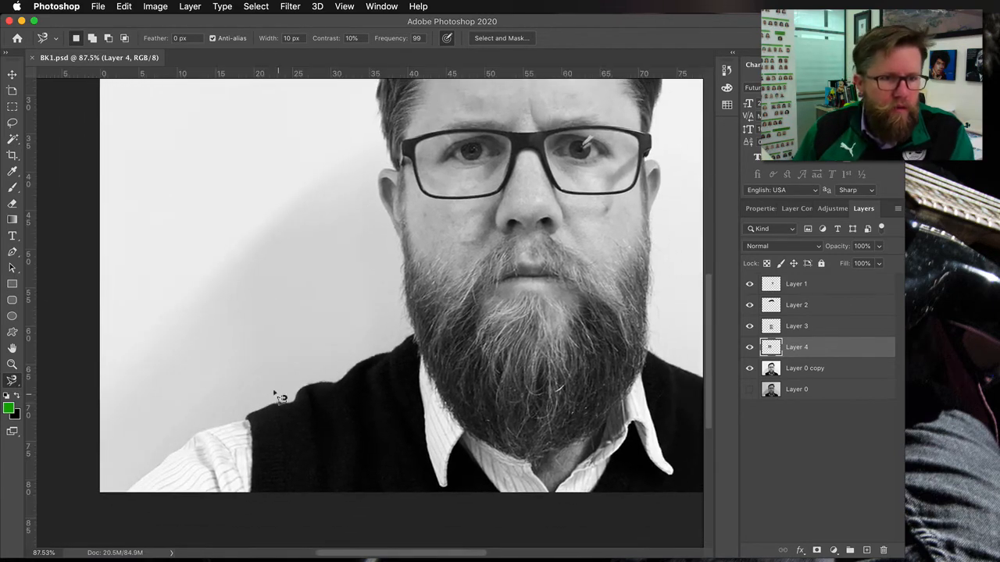
{"action": "left_click", "coordinate": [124, 490]}
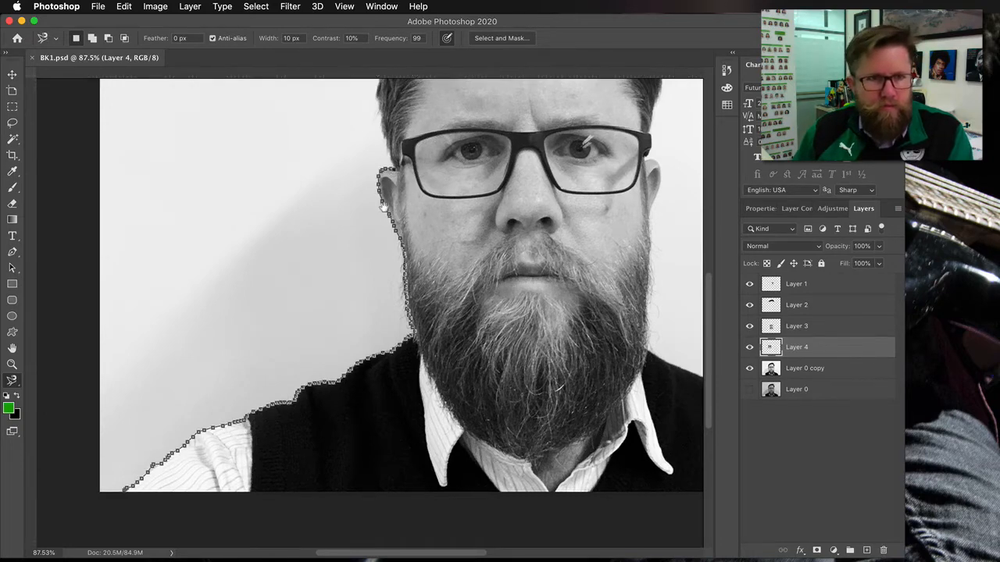
{"action": "scroll", "coordinate": [397, 175], "scroll_direction": "up", "scroll_amount": 6}
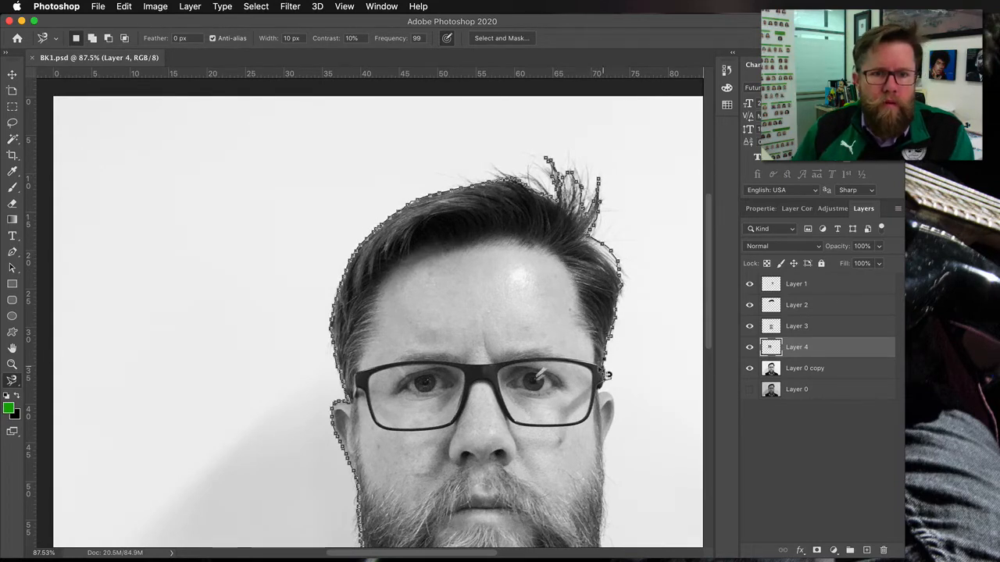
{"action": "left_click_drag", "start_coordinate": [597, 479], "coordinate": [483, 257]}
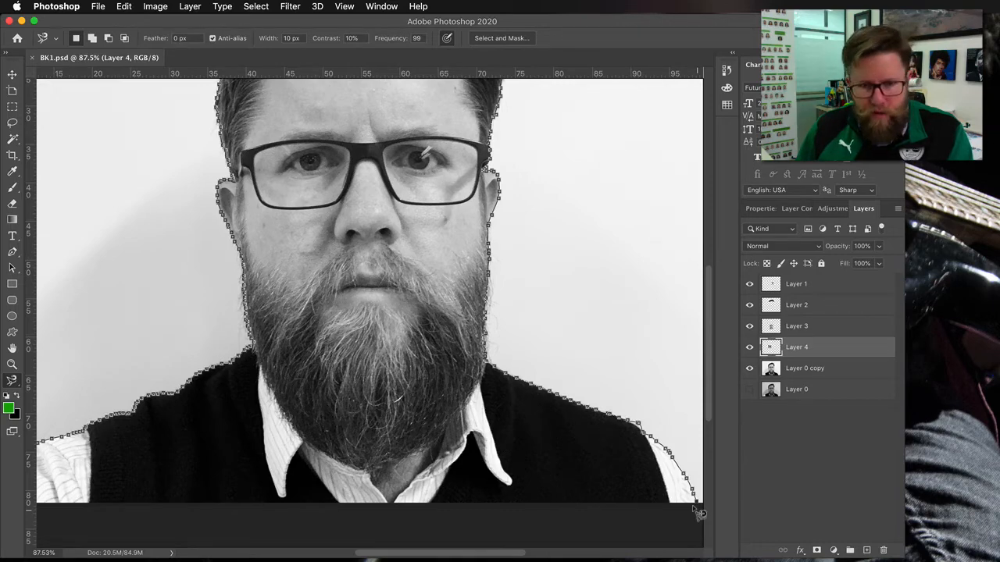
{"action": "scroll", "coordinate": [694, 509], "scroll_direction": "down", "scroll_amount": 5}
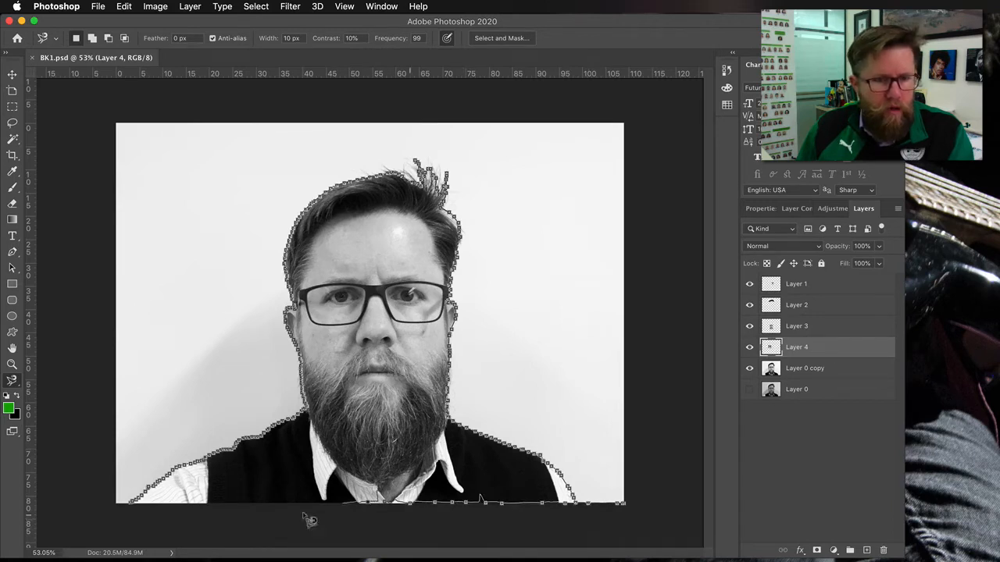
{"action": "left_click", "coordinate": [133, 507]}
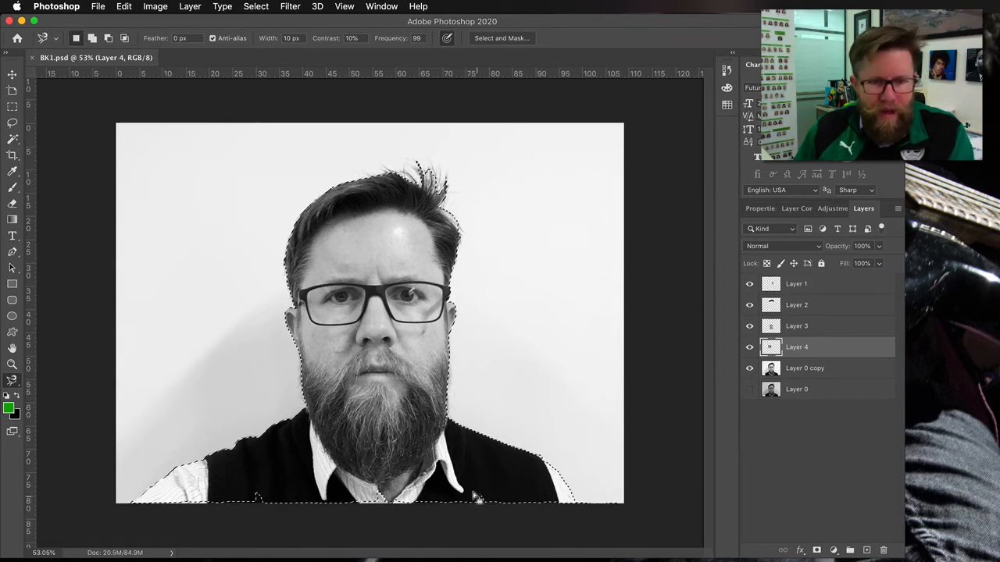
- Switch to the Lasso tool and add the missed shoulder areas at both lower corners to the selection
{"action": "left_click", "coordinate": [11, 124]}
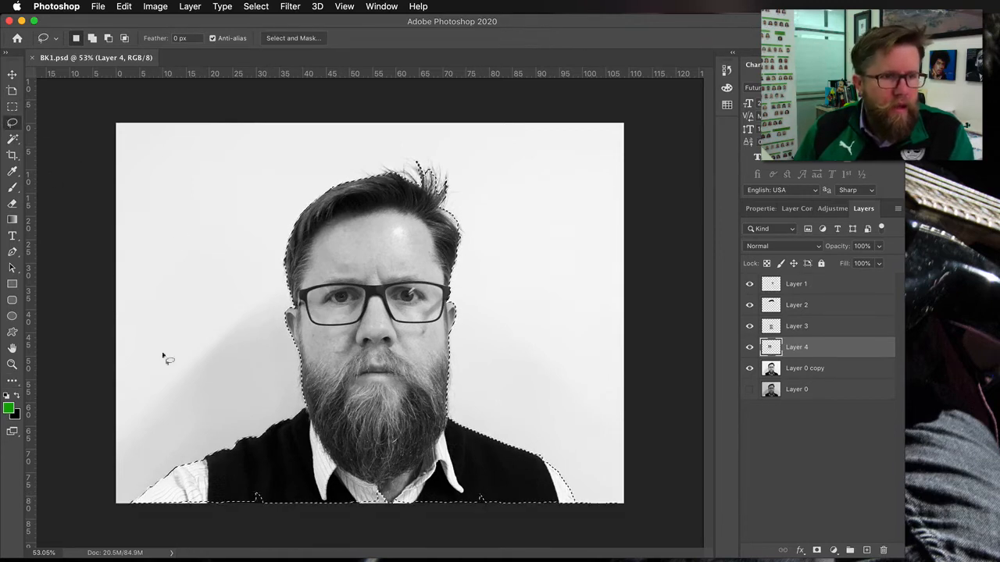
{"action": "key", "text": "shift"}
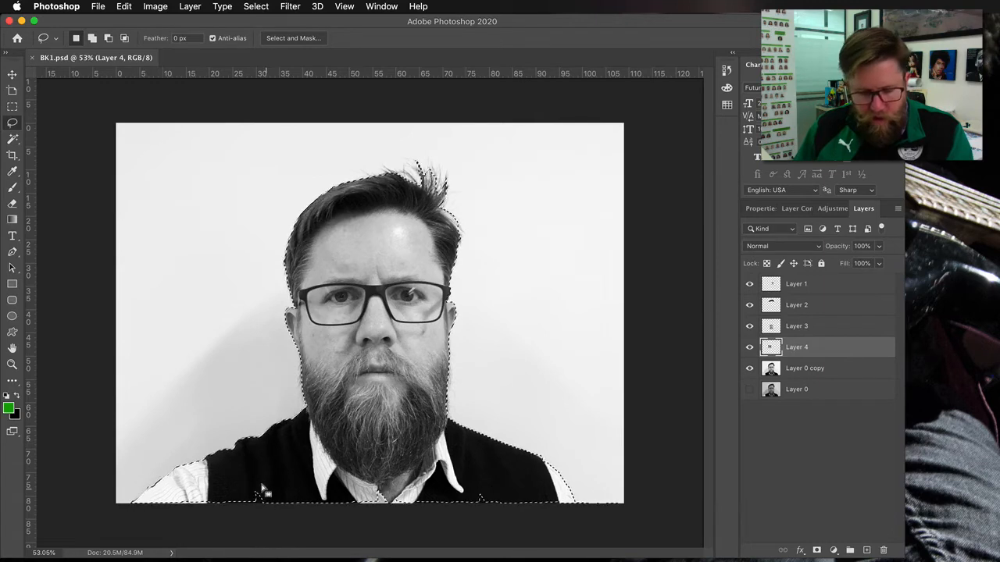
{"action": "mouse_move", "coordinate": [266, 493]}
{"action": "left_mouse_down"}
{"action": "mouse_move", "coordinate": [240, 487]}
{"action": "mouse_move", "coordinate": [271, 489]}
{"action": "mouse_move", "coordinate": [258, 513]}
{"action": "mouse_move", "coordinate": [228, 501]}
{"action": "mouse_move", "coordinate": [236, 479]}
{"action": "mouse_move", "coordinate": [259, 478]}
{"action": "mouse_move", "coordinate": [205, 506]}
{"action": "mouse_move", "coordinate": [133, 509]}
{"action": "left_mouse_up"}
{"action": "mouse_move", "coordinate": [200, 490]}
{"action": "left_mouse_down"}
{"action": "mouse_move", "coordinate": [462, 479]}
{"action": "mouse_move", "coordinate": [526, 485]}
{"action": "mouse_move", "coordinate": [575, 506]}
{"action": "mouse_move", "coordinate": [543, 522]}
{"action": "mouse_move", "coordinate": [349, 531]}
{"action": "mouse_move", "coordinate": [130, 514]}
{"action": "left_mouse_up"}
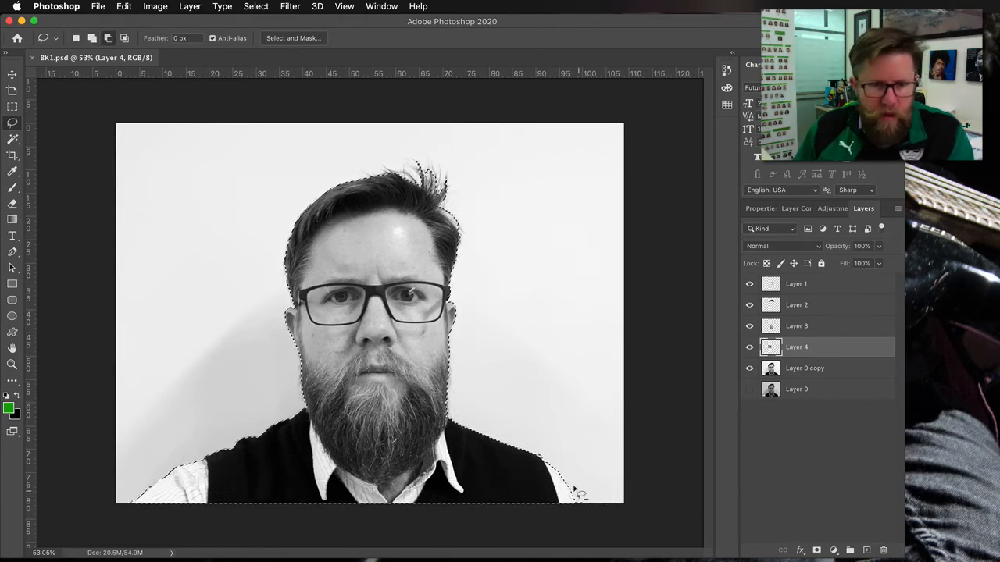
{"action": "mouse_move", "coordinate": [577, 491]}
{"action": "left_mouse_down"}
{"action": "mouse_move", "coordinate": [618, 520]}
{"action": "mouse_move", "coordinate": [632, 492]}
{"action": "mouse_move", "coordinate": [584, 489]}
{"action": "mouse_move", "coordinate": [581, 507]}
{"action": "left_mouse_up"}
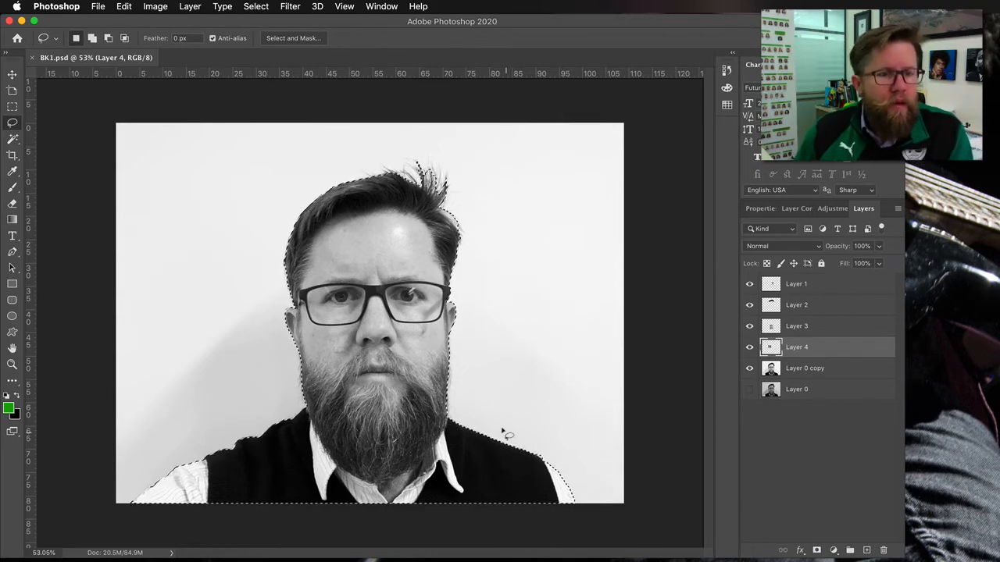
- Save the selection as a new channel named outline
{"action": "left_click", "coordinate": [250, 8]}
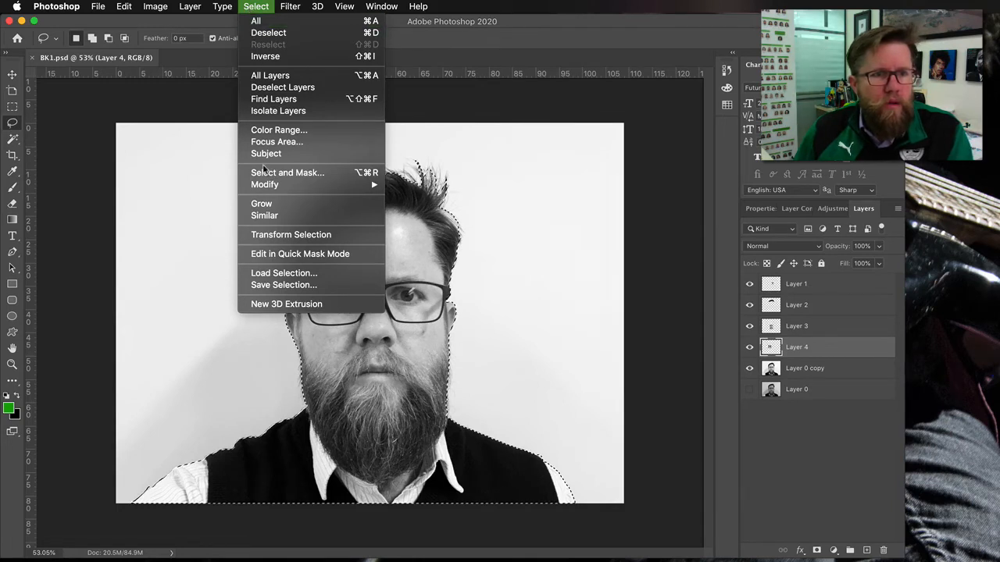
{"action": "left_click", "coordinate": [283, 285]}
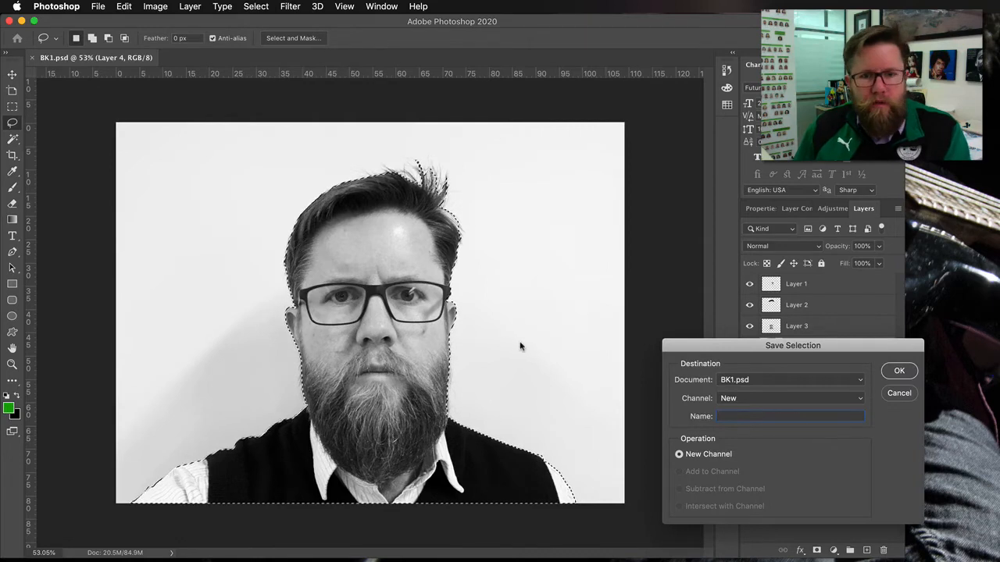
{"action": "type", "text": "outline"}
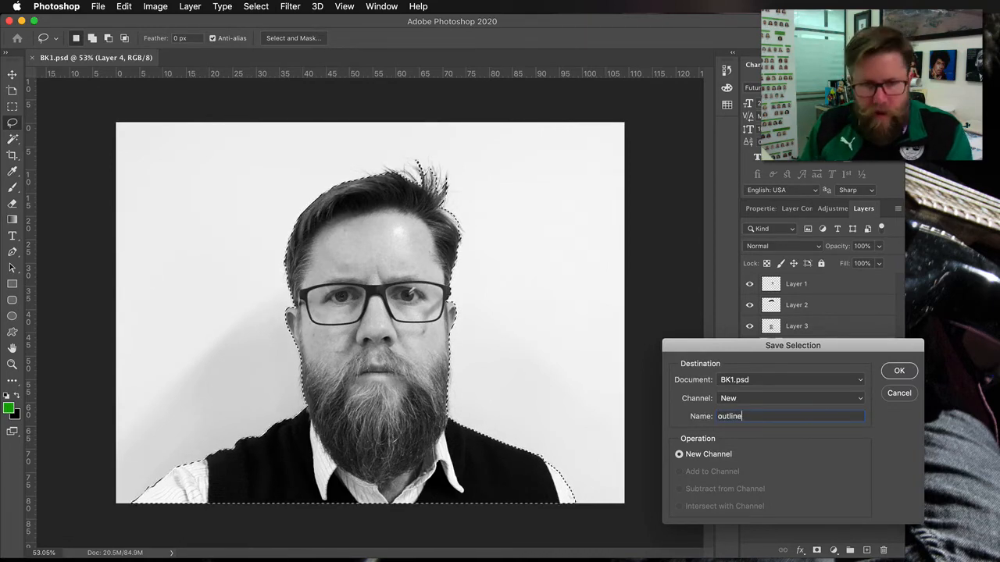
{"action": "left_click", "coordinate": [898, 369]}
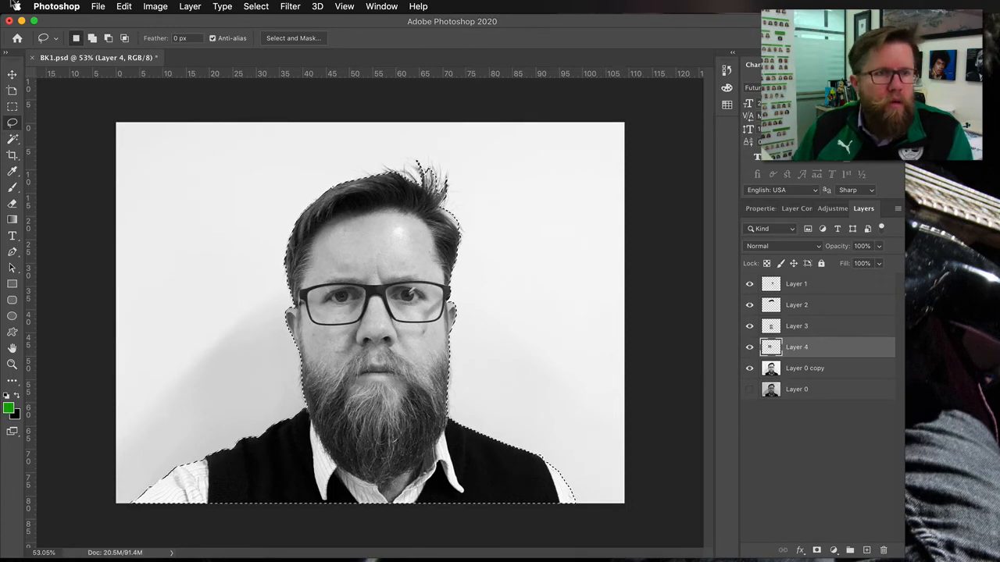
- Copy the selection onto a new layer, then hide Layer 0 copy and Layer 0 to preview the cutout
{"action": "left_click", "coordinate": [185, 7]}
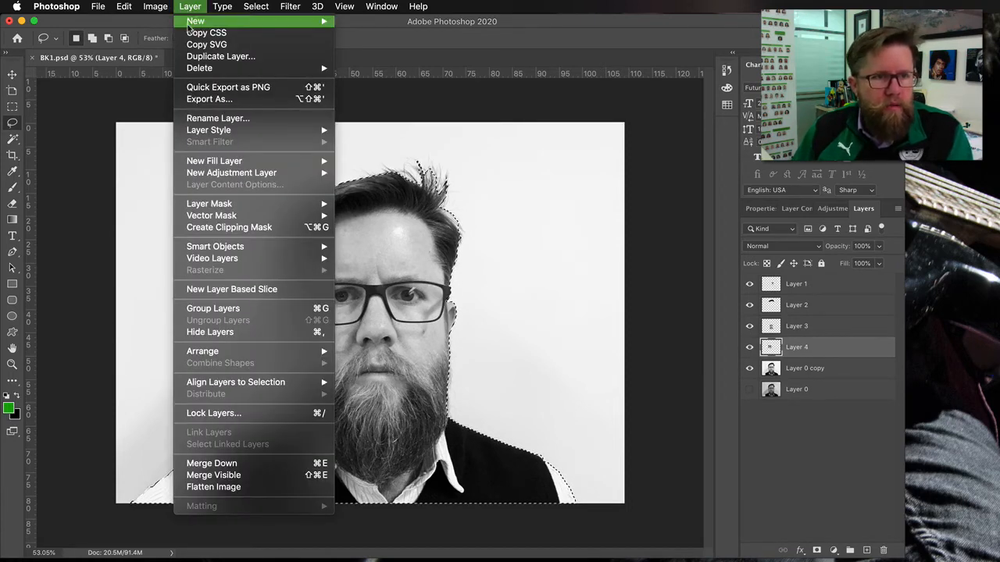
{"action": "mouse_move", "coordinate": [199, 21]}
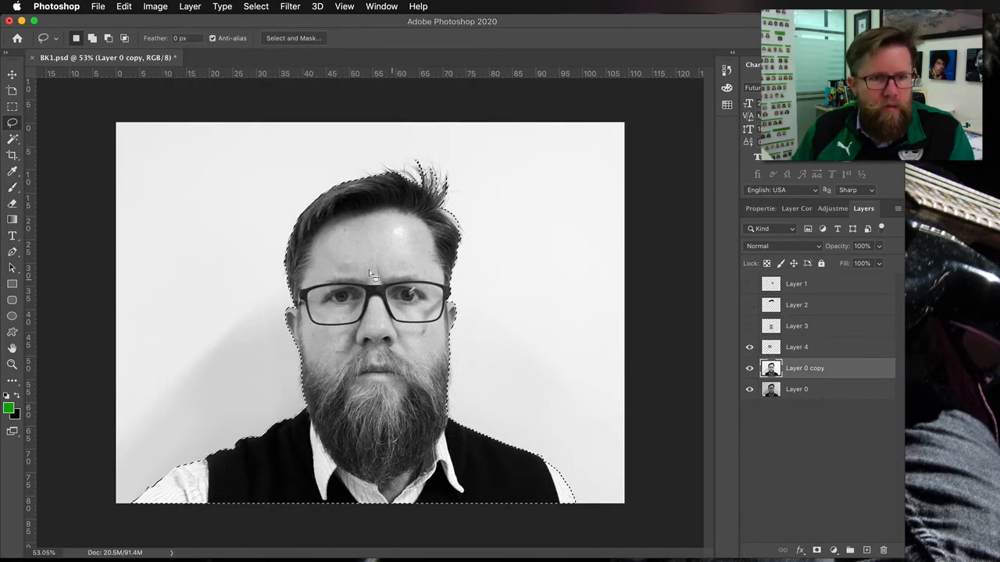
{"action": "right_click", "coordinate": [370, 272]}
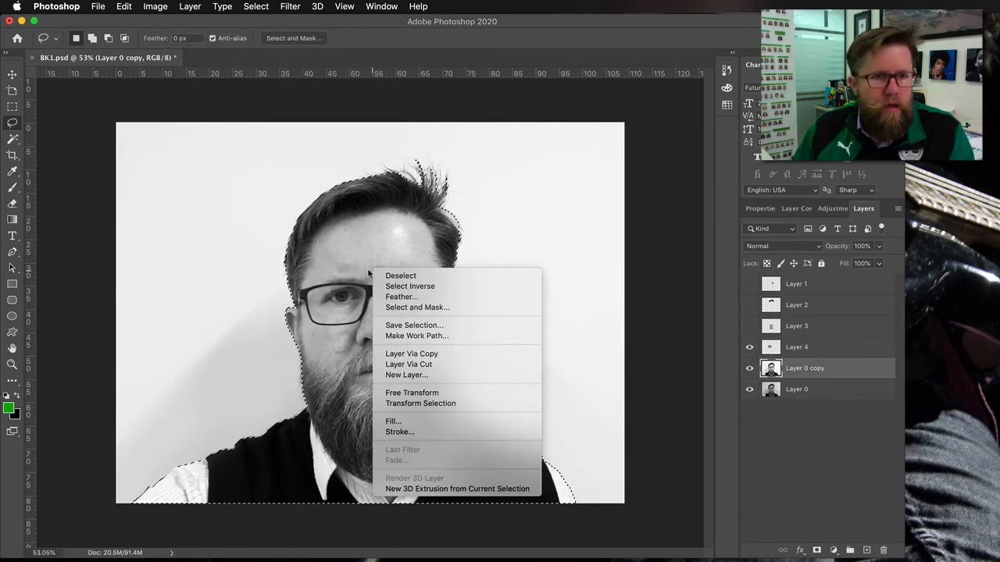
{"action": "left_click", "coordinate": [418, 355]}
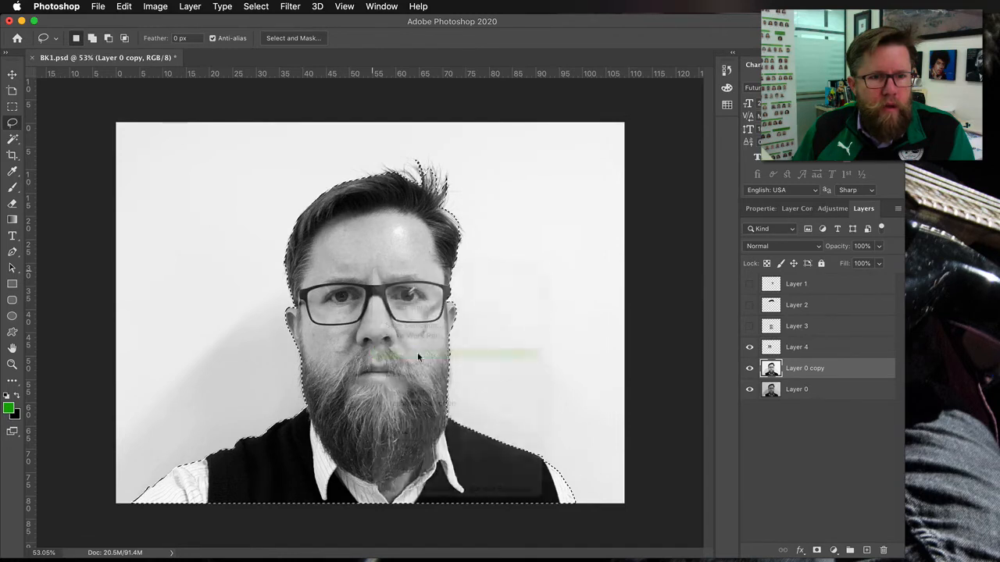
{"action": "left_click", "coordinate": [750, 390]}
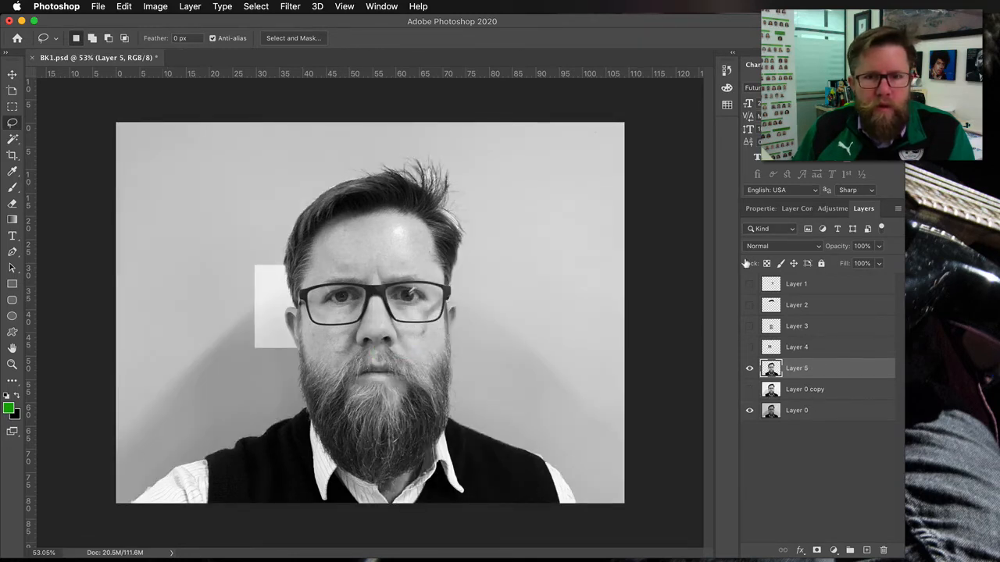
{"action": "left_click", "coordinate": [747, 411]}
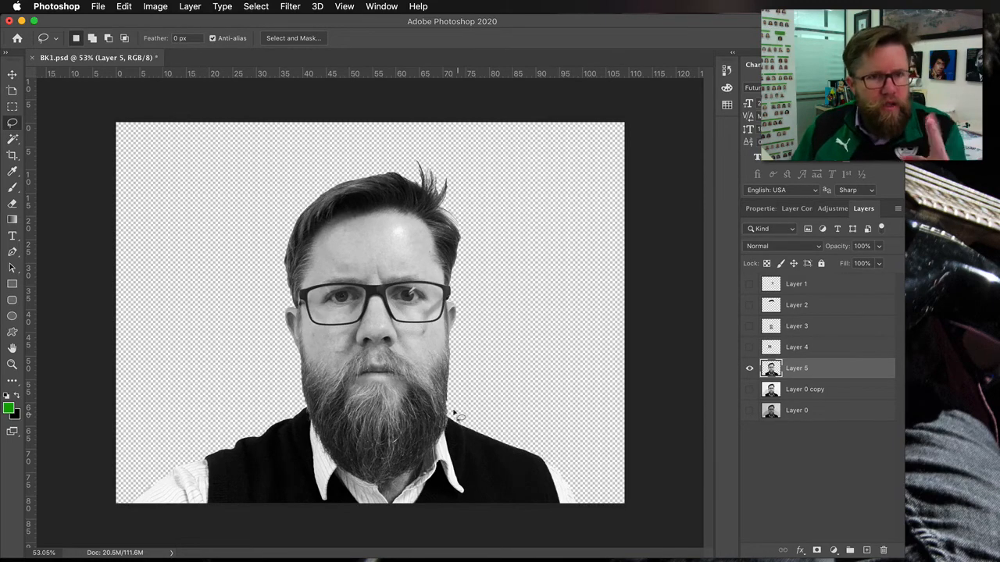
- Show and select Layer 0 copy, hide Layer 5, and load the saved outline selection
{"action": "left_click", "coordinate": [749, 389]}
{"action": "left_click", "coordinate": [748, 368]}
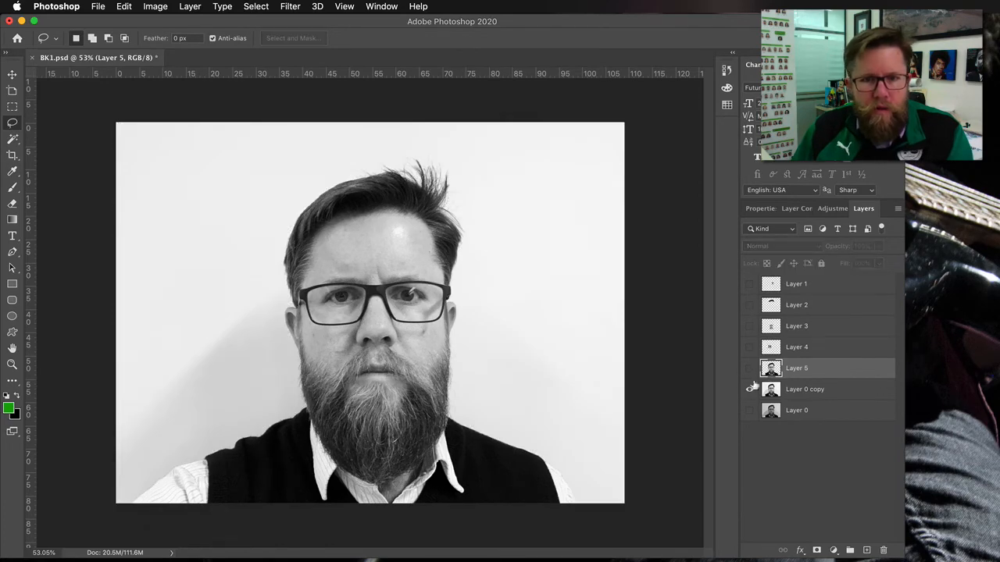
{"action": "left_click", "coordinate": [798, 390]}
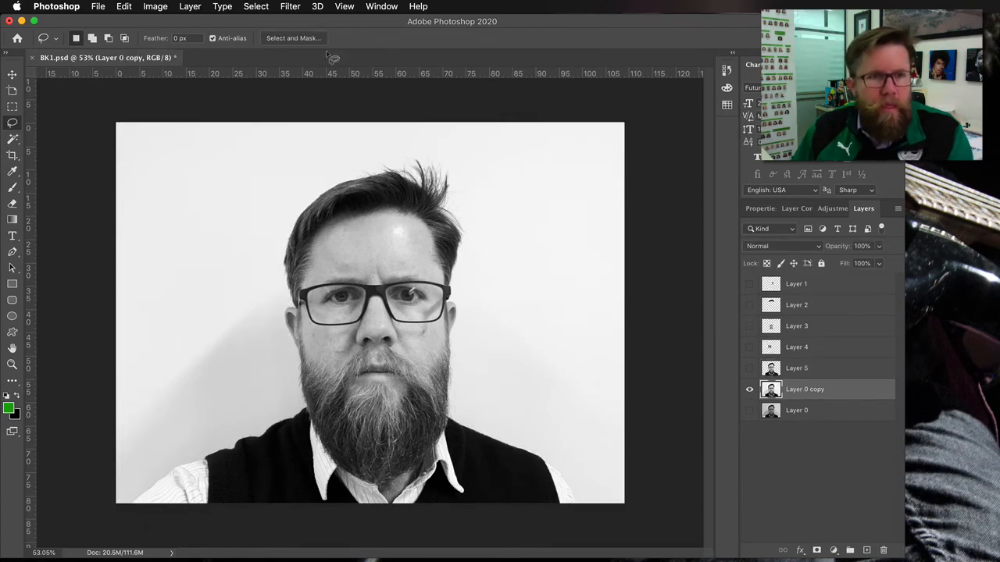
{"action": "left_click", "coordinate": [257, 6]}
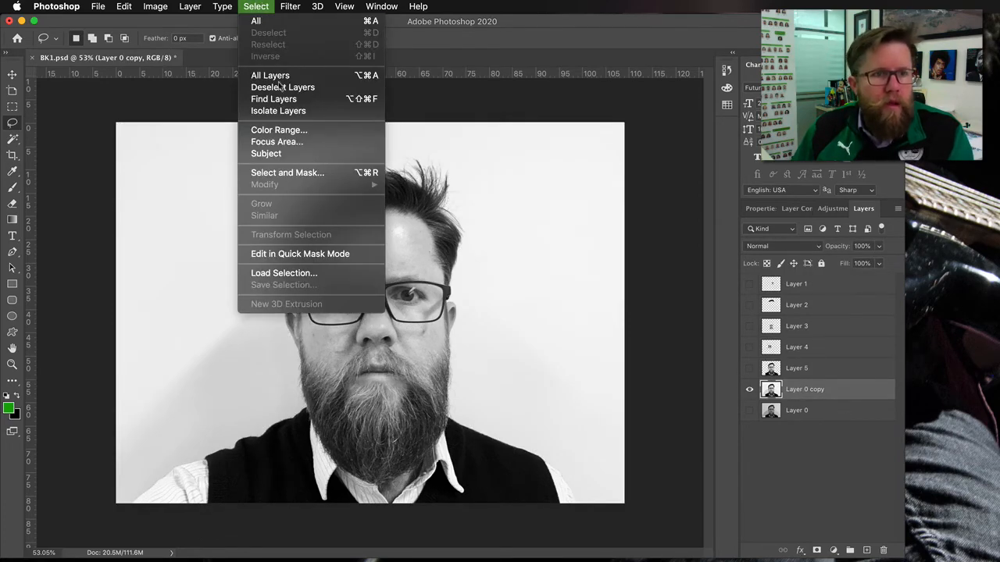
{"action": "left_click", "coordinate": [299, 272]}
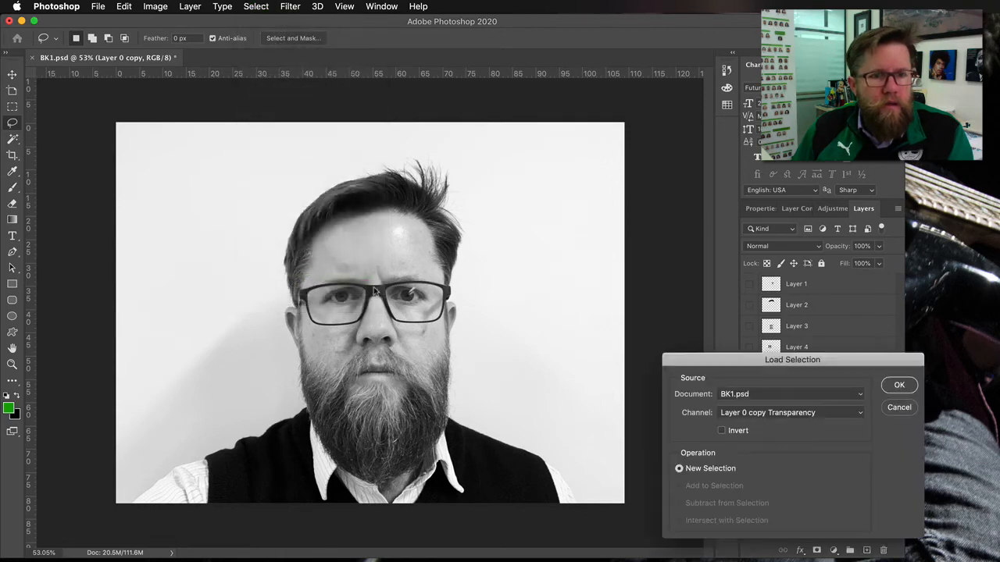
{"action": "left_click", "coordinate": [764, 415]}
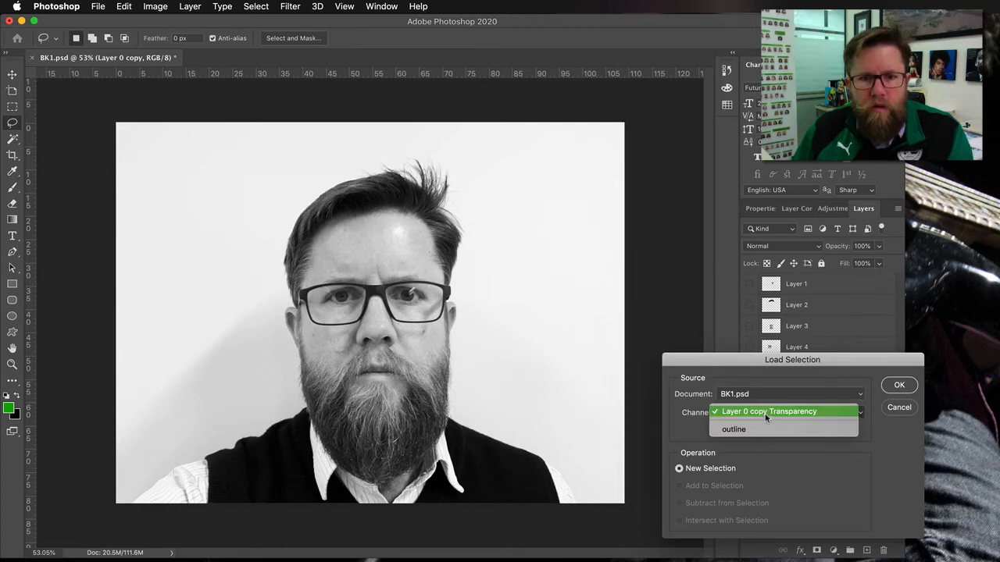
{"action": "left_click", "coordinate": [756, 430]}
{"action": "left_click", "coordinate": [897, 386]}
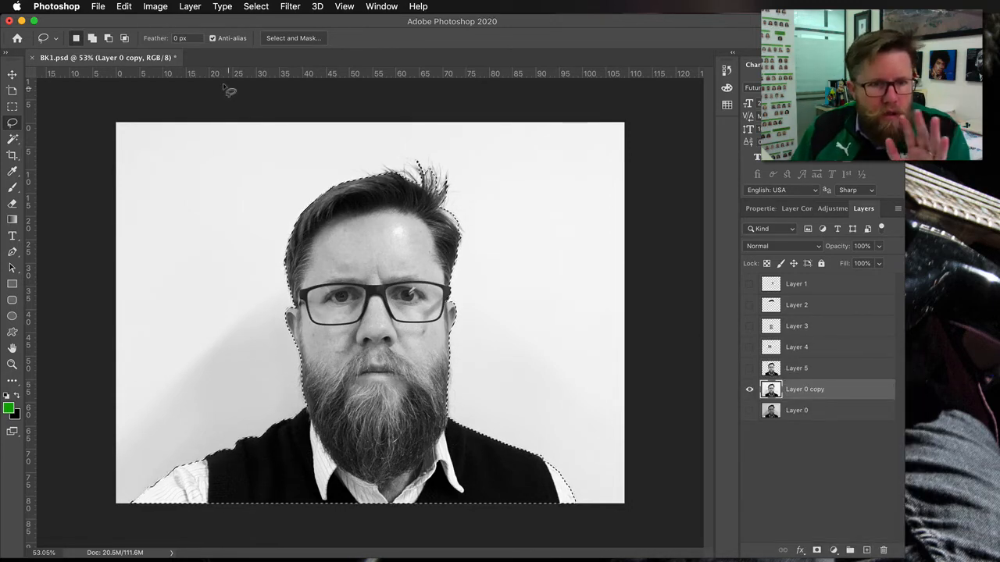
- Feather the selection with a radius of 3 pixels
{"action": "left_click", "coordinate": [254, 7]}
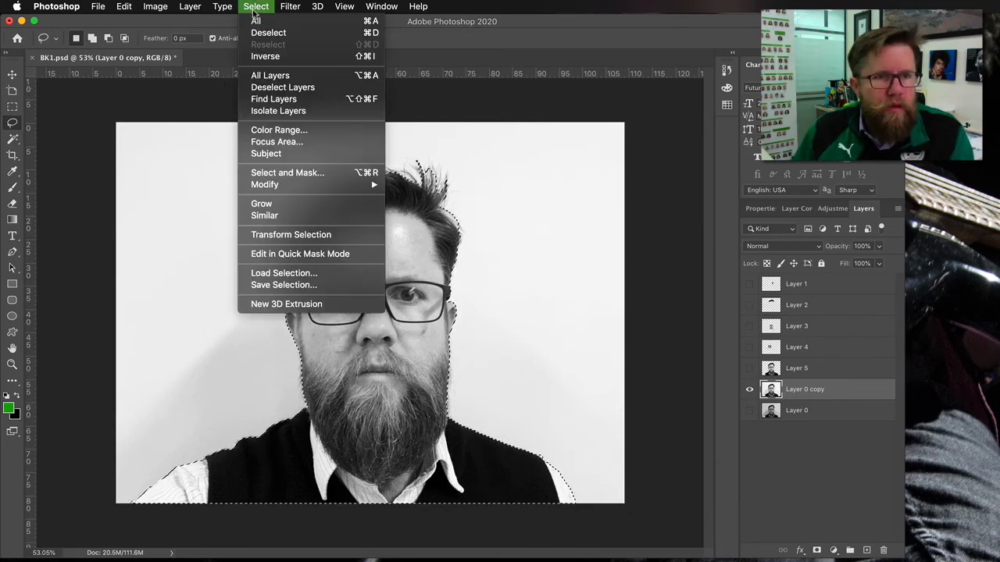
{"action": "mouse_move", "coordinate": [356, 186]}
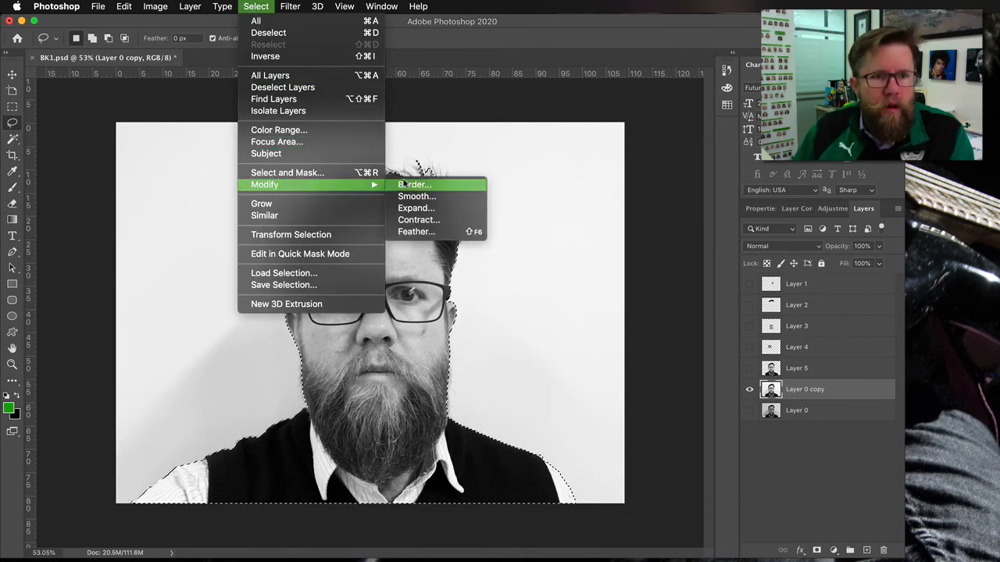
{"action": "left_click", "coordinate": [420, 235]}
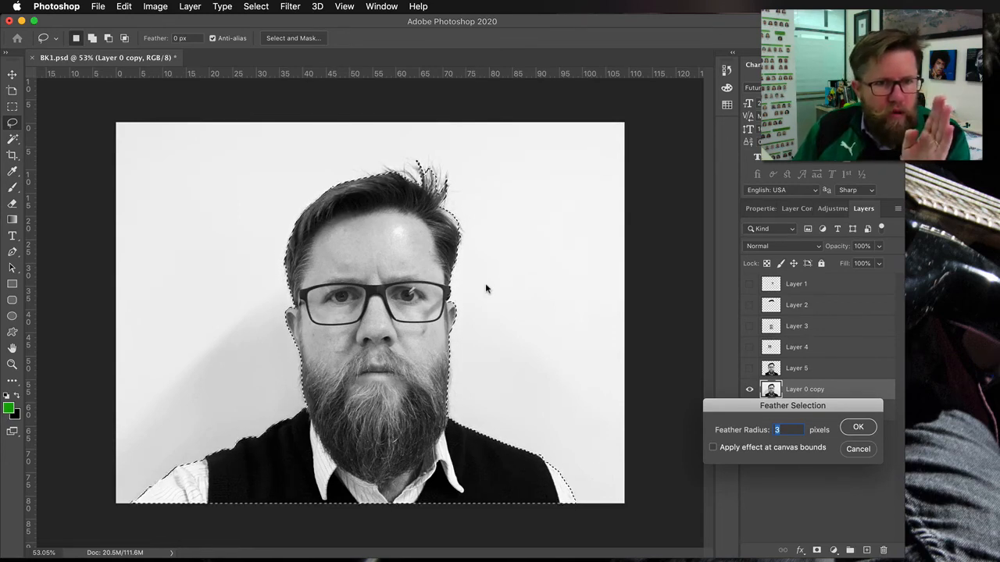
{"action": "left_click", "coordinate": [857, 429]}
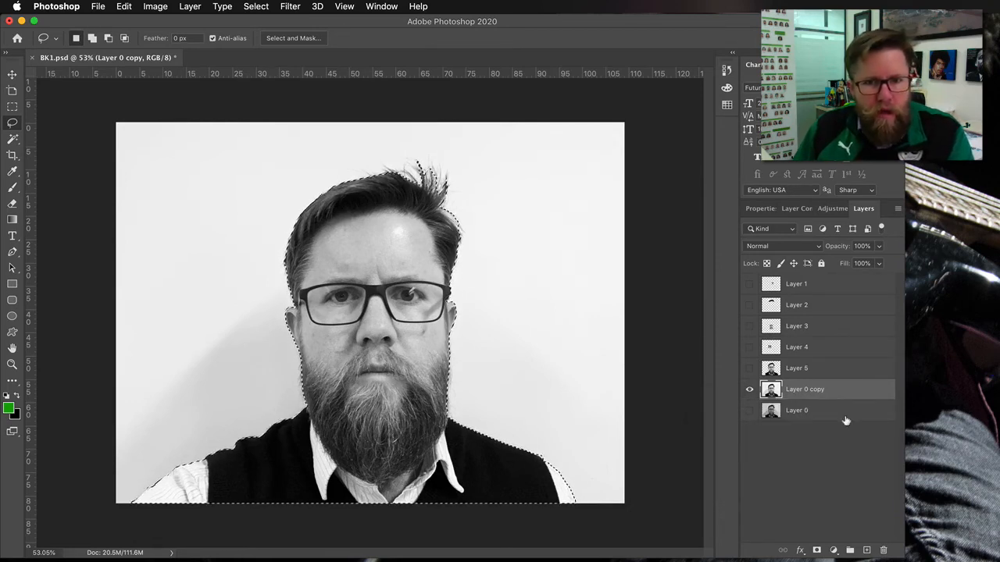
- Copy the feathered selection onto a new layer and hide Layer 0 copy to preview the soft-edged cutout
{"action": "right_click", "coordinate": [388, 367]}
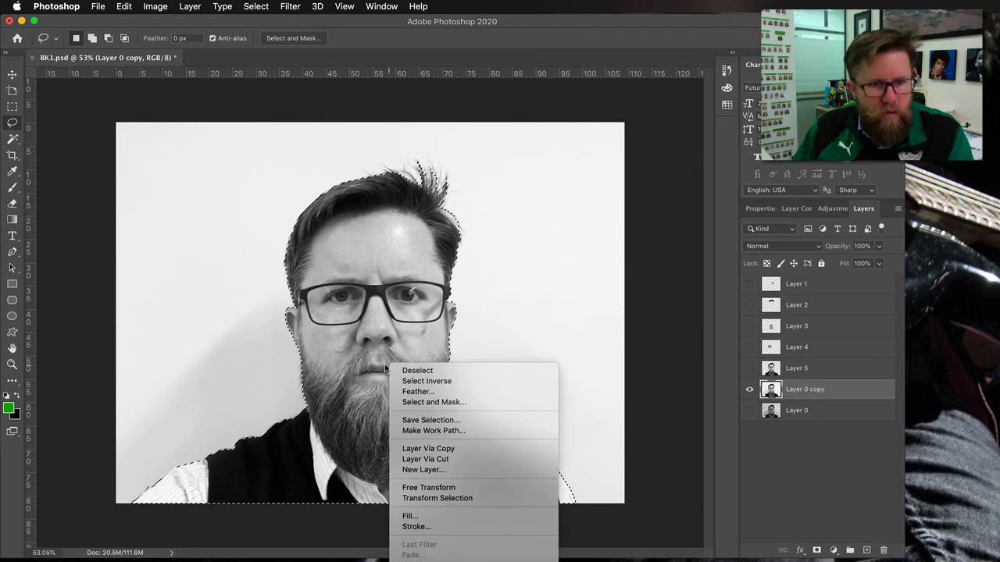
{"action": "left_click", "coordinate": [420, 451]}
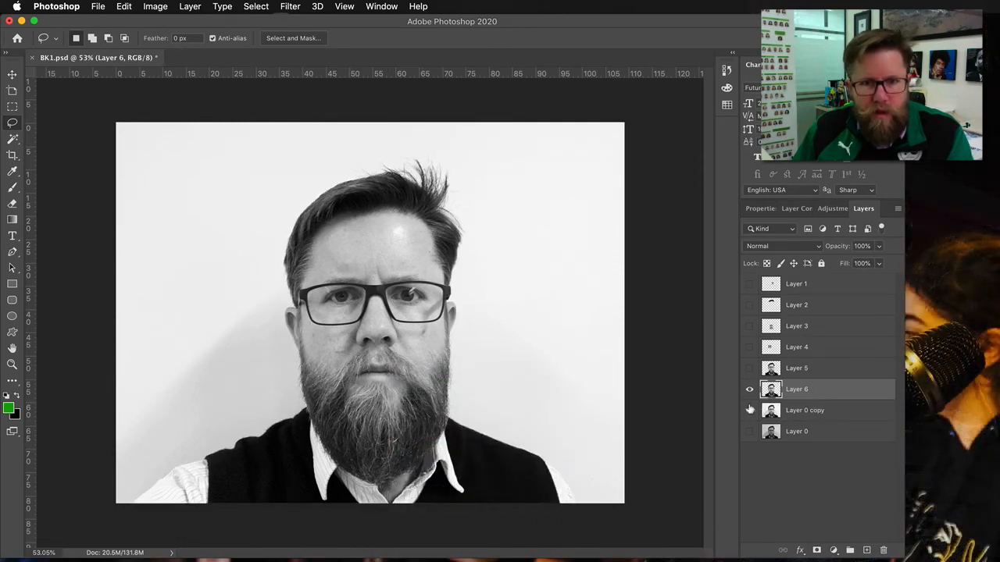
{"action": "scroll", "coordinate": [482, 339], "scroll_direction": "up", "scroll_amount": 5}
{"action": "scroll", "coordinate": [482, 340], "scroll_direction": "down", "scroll_amount": 5}
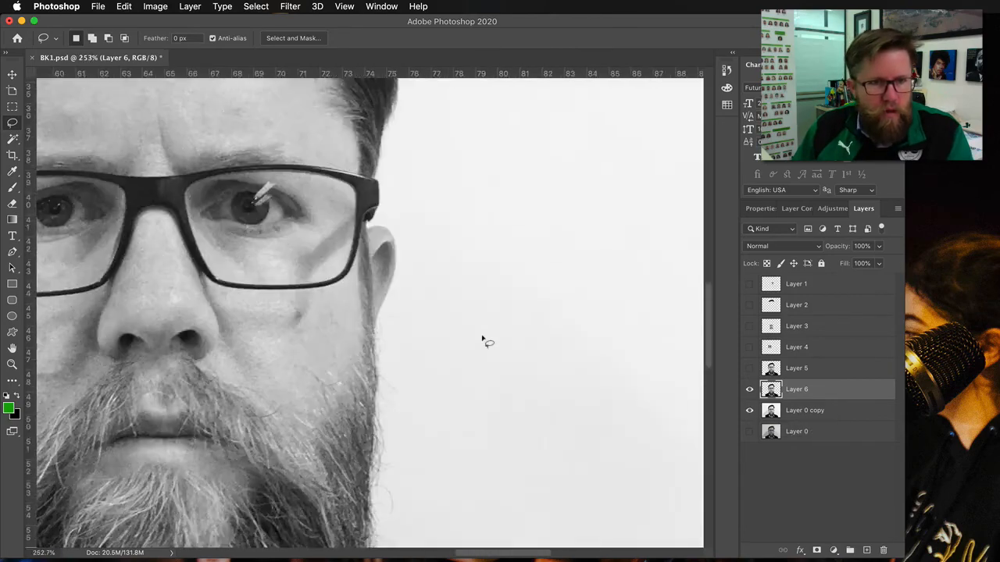
{"action": "left_click", "coordinate": [748, 411]}
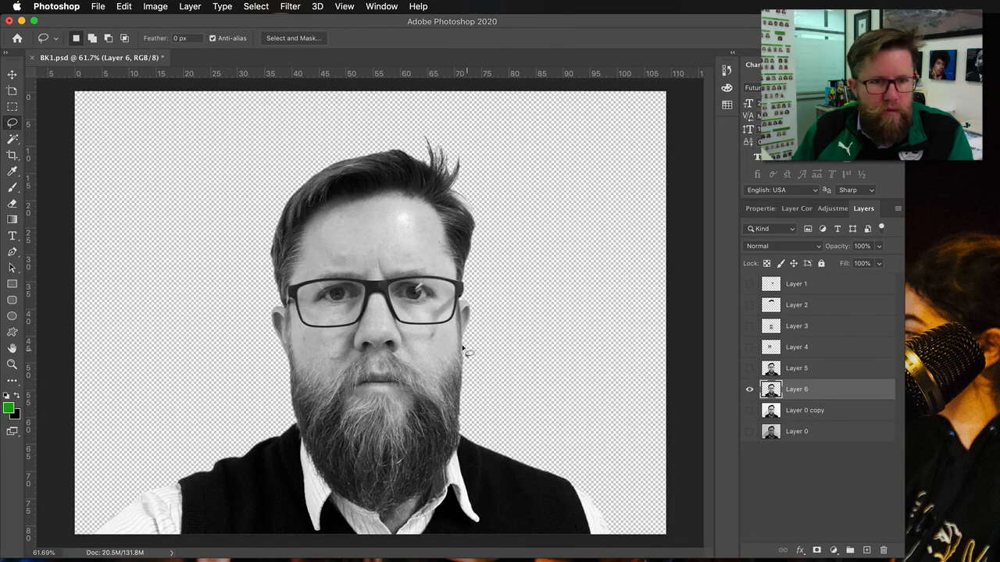
- Zoom in on the jaw and ear edge and toggle between Layer 5 and Layer 6 to compare the hard and feathered edges
{"action": "scroll", "coordinate": [464, 350], "scroll_direction": "up", "scroll_amount": 5}
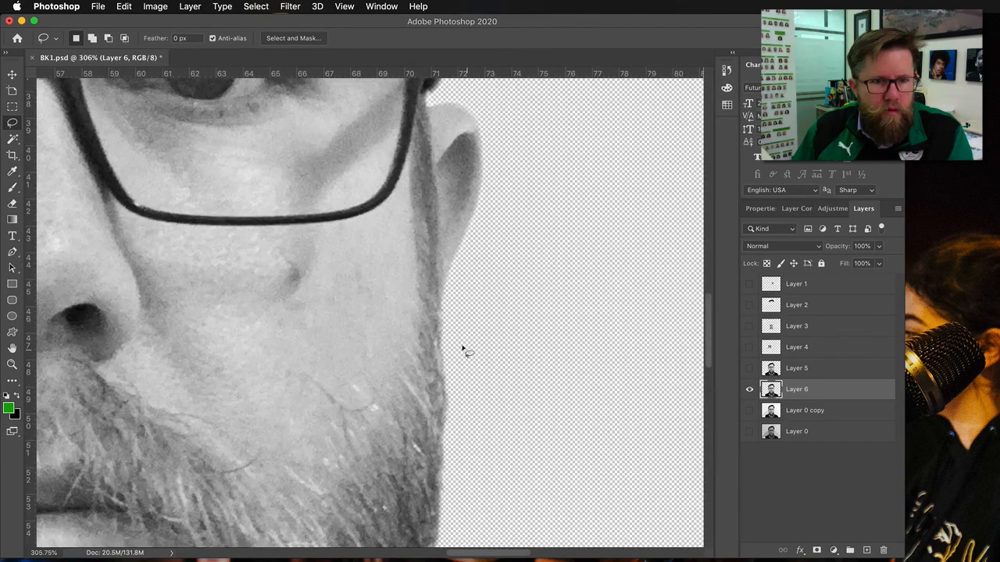
{"action": "left_click", "coordinate": [747, 369]}
{"action": "left_click", "coordinate": [747, 389]}
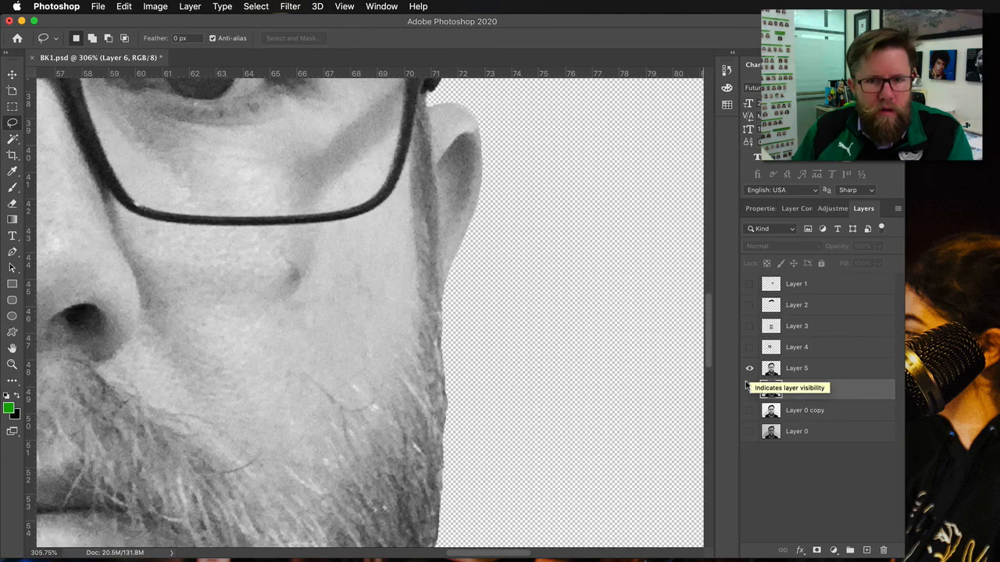
{"action": "left_click", "coordinate": [748, 368]}
{"action": "left_click", "coordinate": [748, 390]}
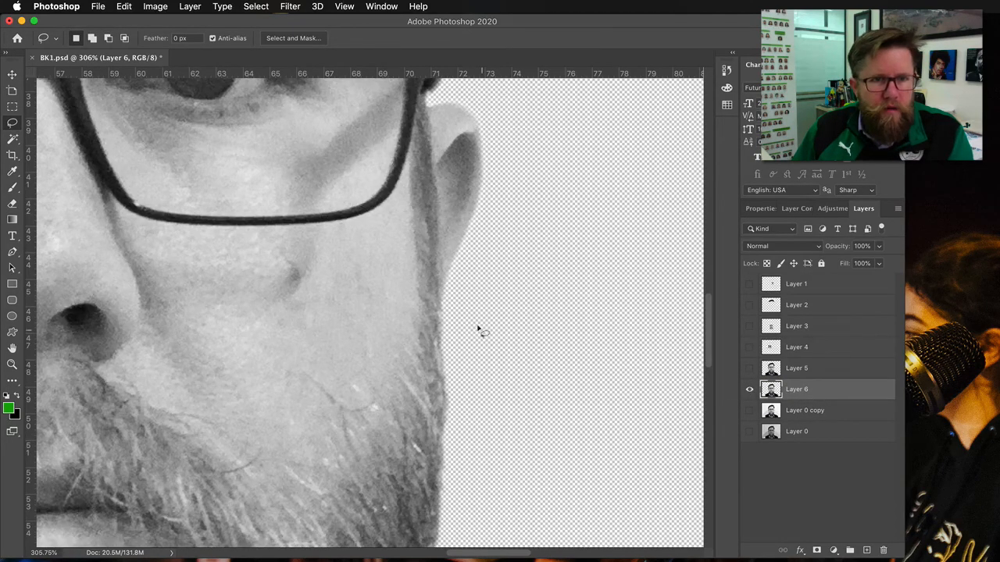
- Pan up to the hair and toggle Layer 5's visibility repeatedly to compare its edge with Layer 6
{"action": "left_click_drag", "start_coordinate": [479, 148], "coordinate": [487, 379]}
{"action": "left_click_drag", "start_coordinate": [481, 250], "coordinate": [483, 491]}
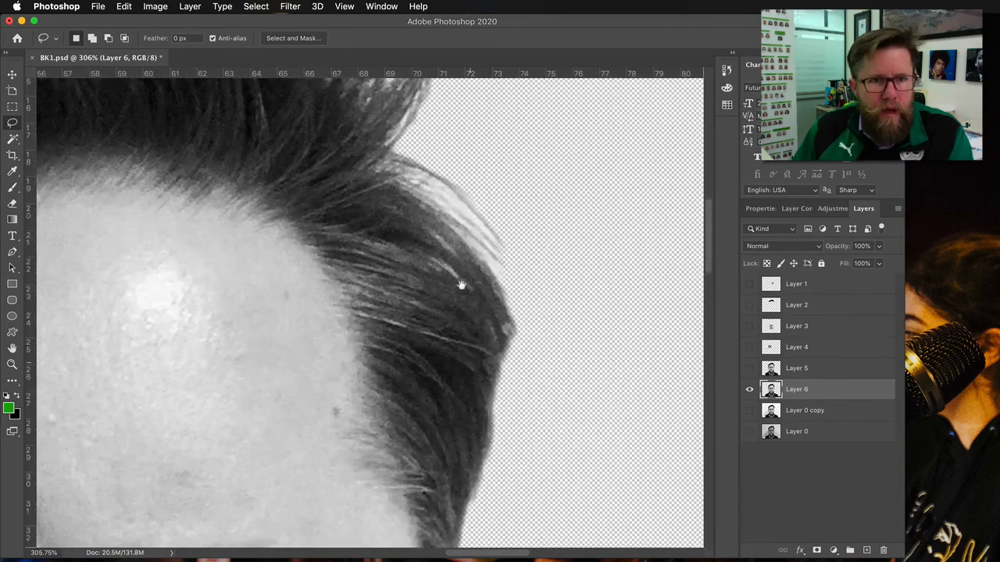
{"action": "left_click_drag", "start_coordinate": [445, 268], "coordinate": [546, 508]}
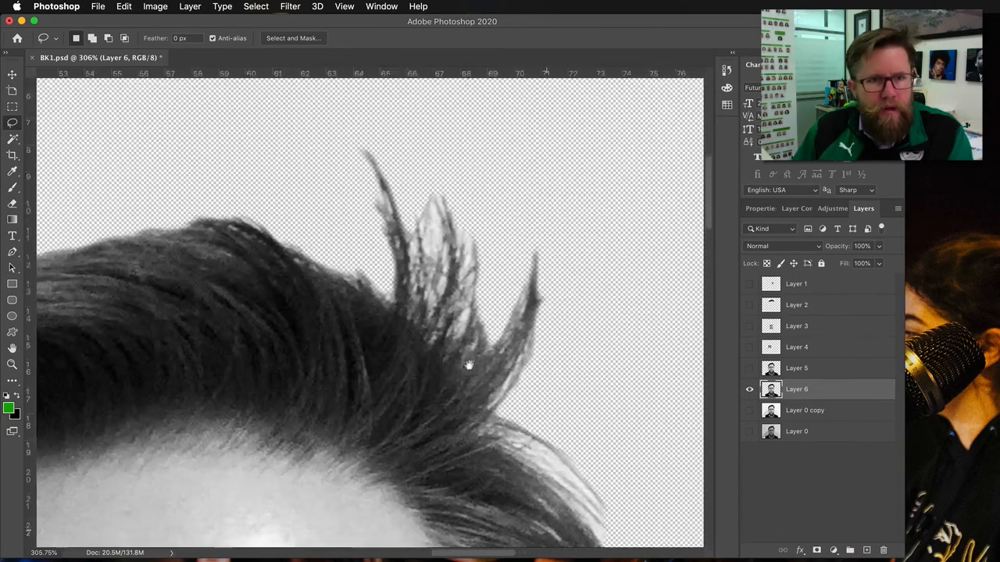
{"action": "left_click", "coordinate": [751, 368]}
{"action": "left_click", "coordinate": [751, 370]}
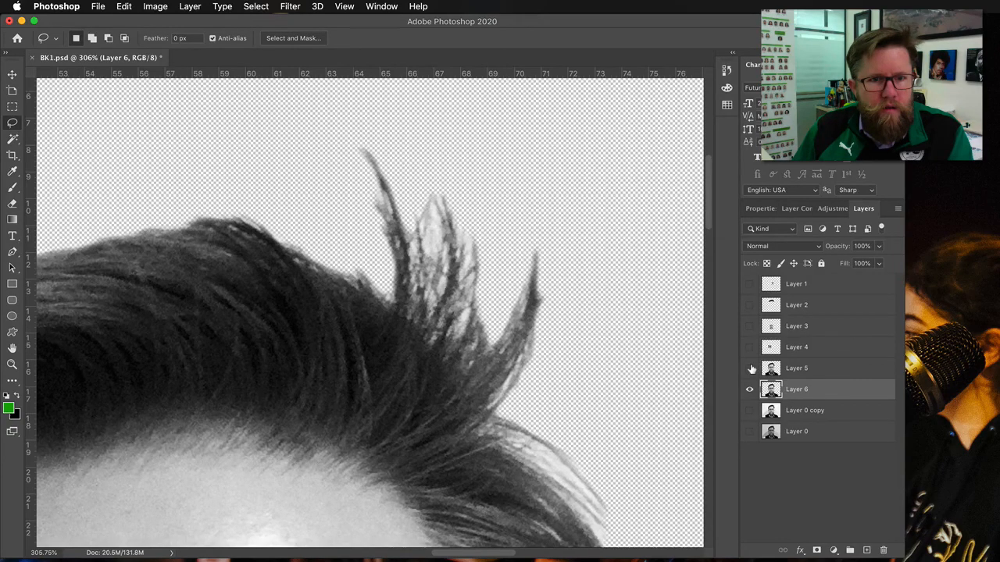
{"action": "left_click", "coordinate": [752, 369]}
{"action": "left_click", "coordinate": [751, 369]}
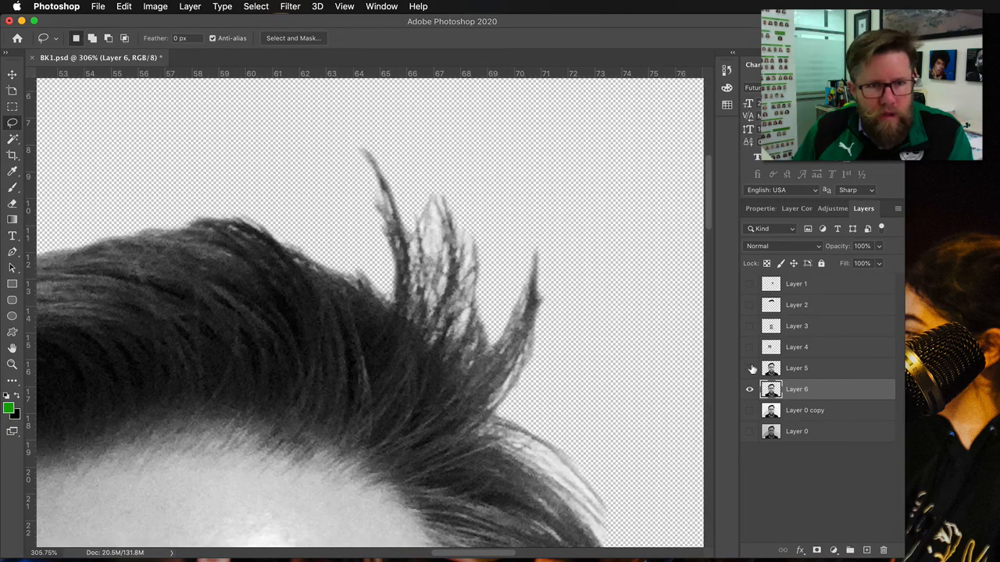